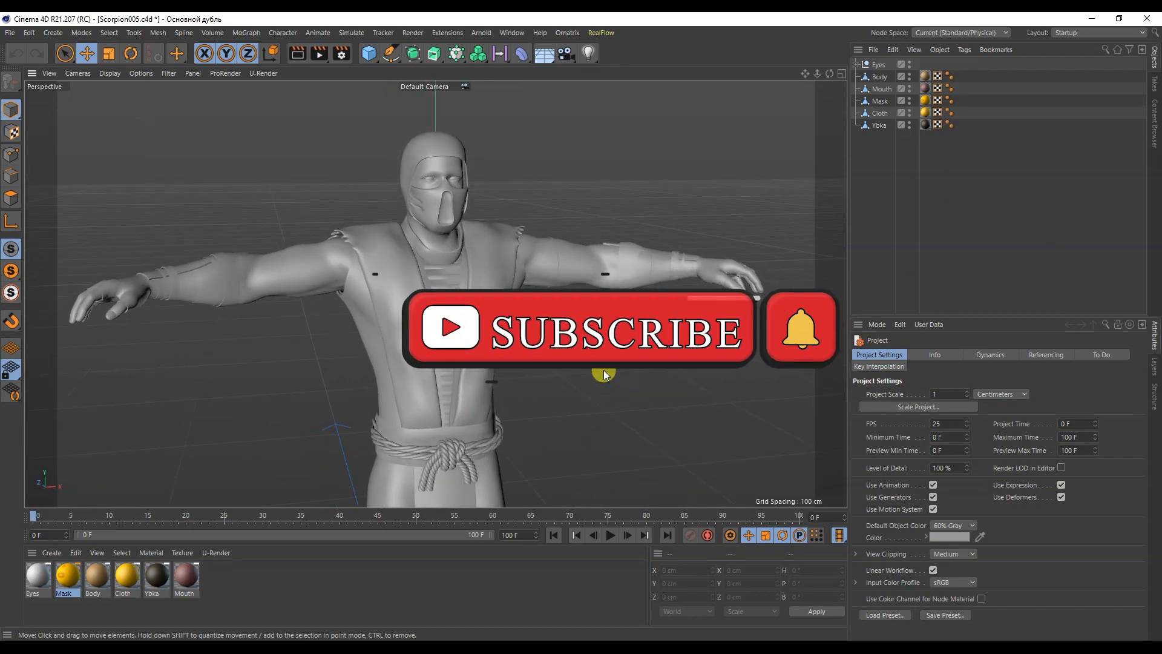
{"action": "left_click_drag", "start_coordinate": [537, 383], "coordinate": [519, 407], "text": "alt"}
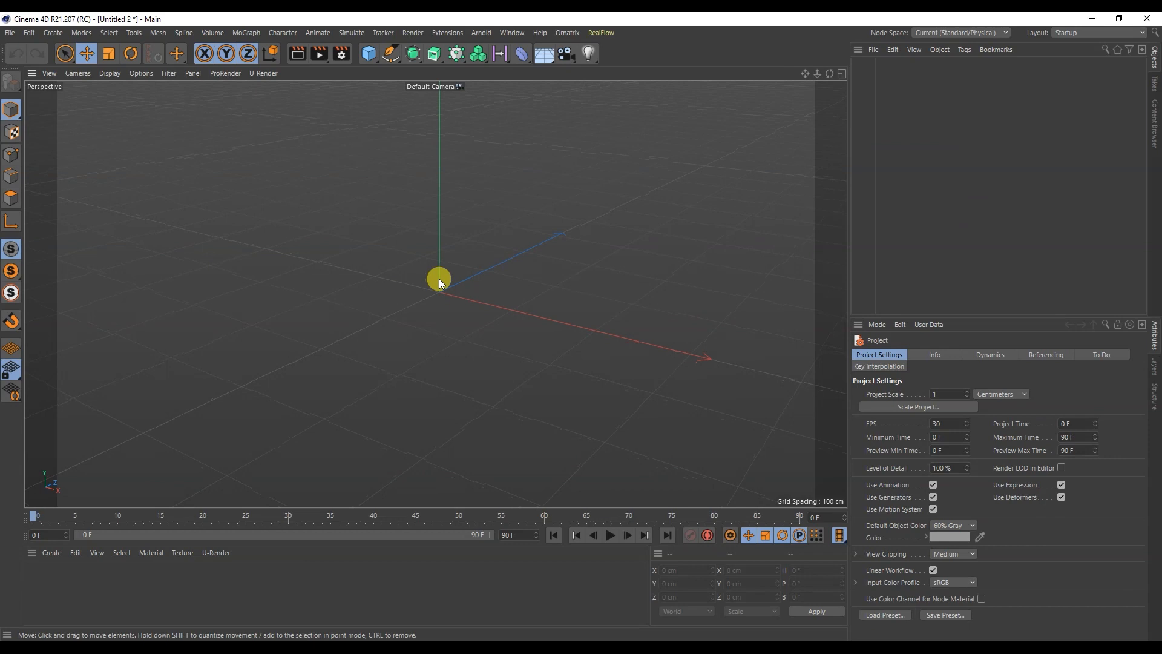
{"action": "middle_click_drag", "start_coordinate": [440, 279], "coordinate": [432, 283]}
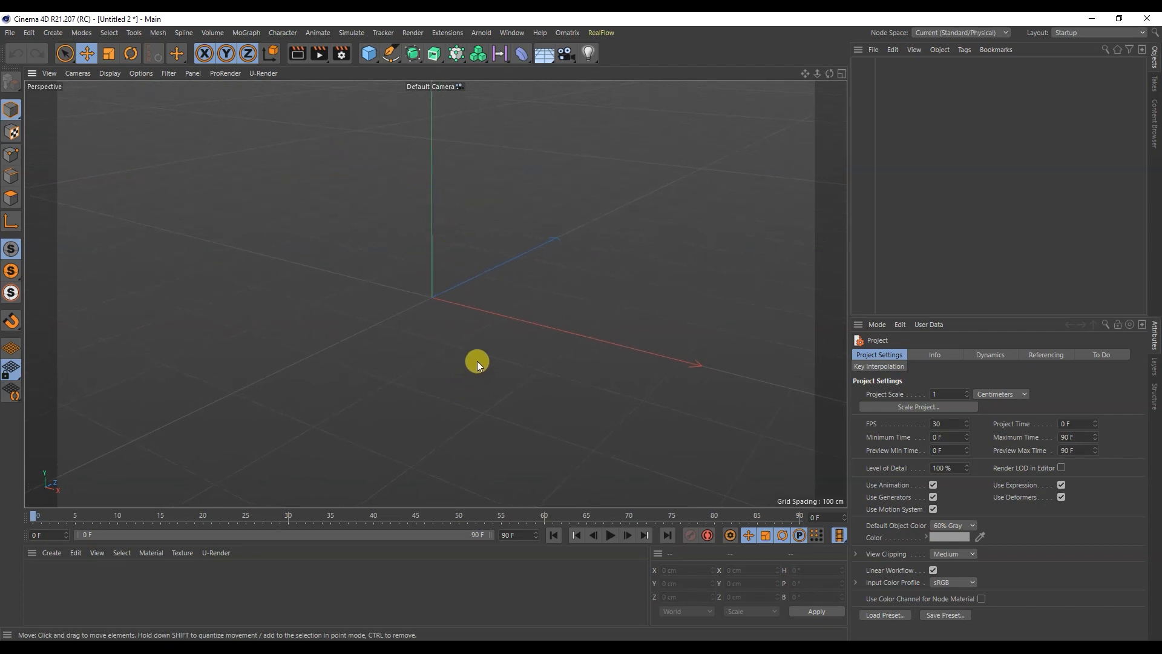
{"action": "left_click_drag", "start_coordinate": [434, 300], "coordinate": [470, 305], "text": "alt"}
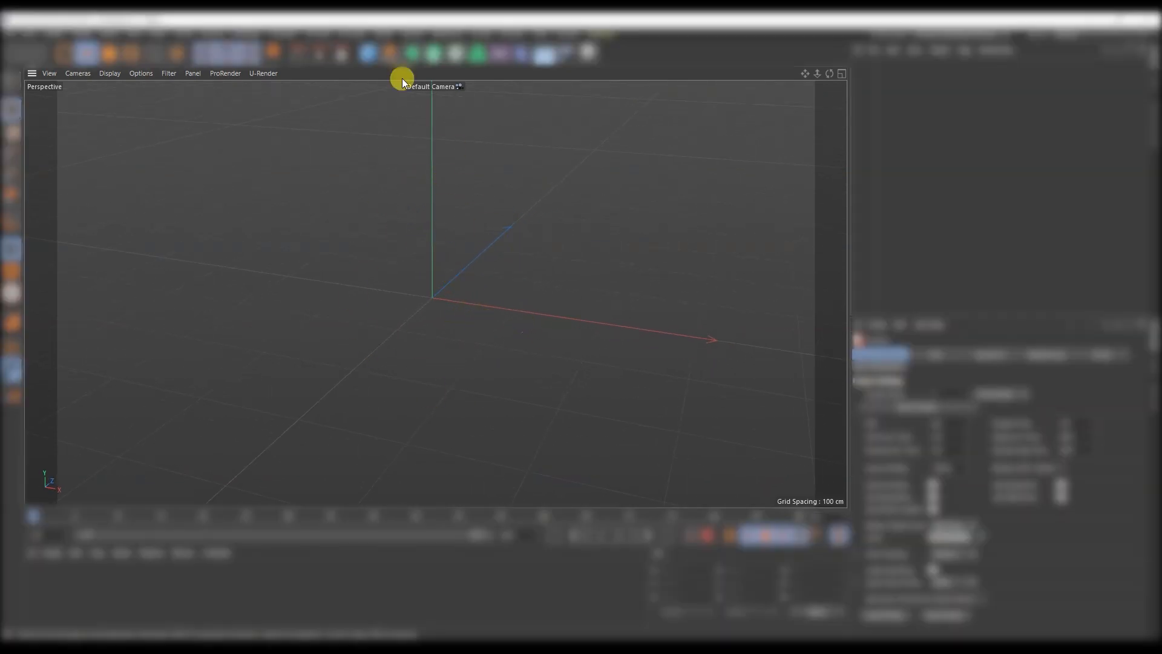
{"action": "middle_click_drag", "start_coordinate": [432, 287], "coordinate": [434, 291], "text": "alt"}
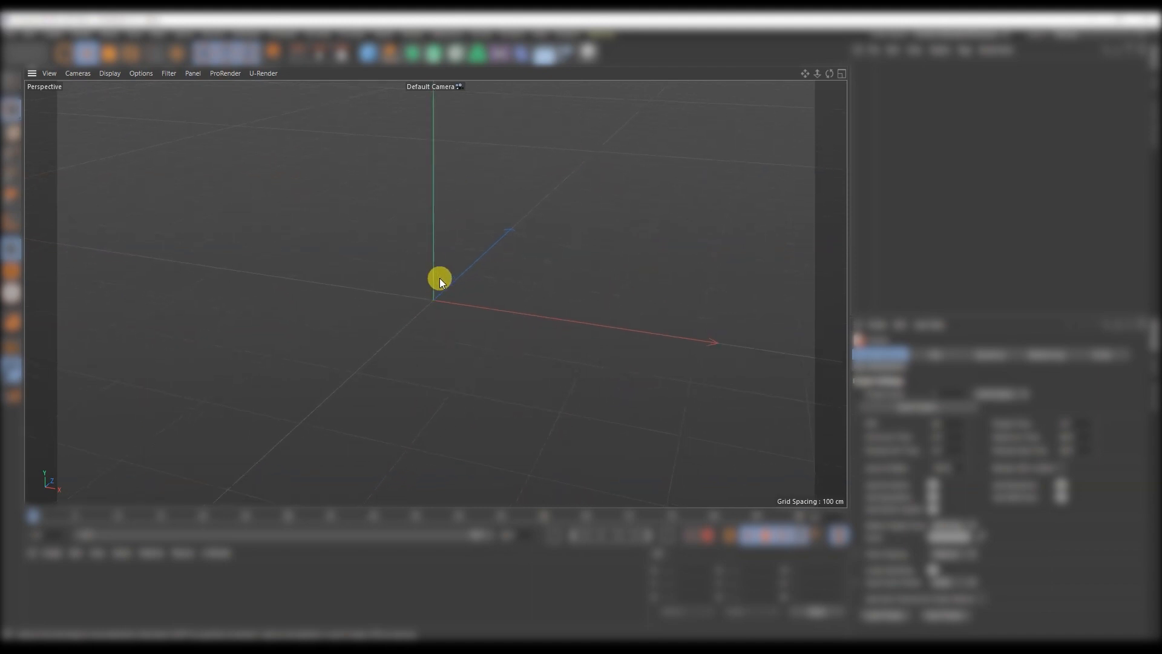
{"action": "left_click_drag", "start_coordinate": [435, 294], "coordinate": [418, 268], "text": "alt"}
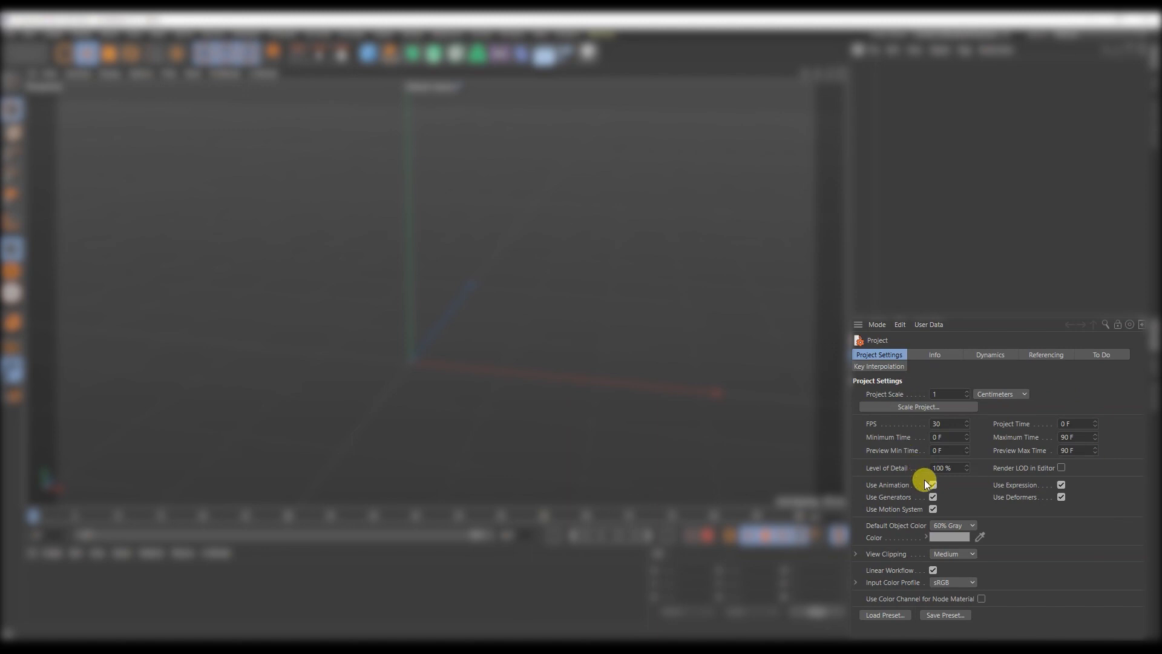
Add a cube and resize it to 749 cm in X, 117 cm in Y and 353 cm in Z
{"action": "left_click", "coordinate": [369, 53]}
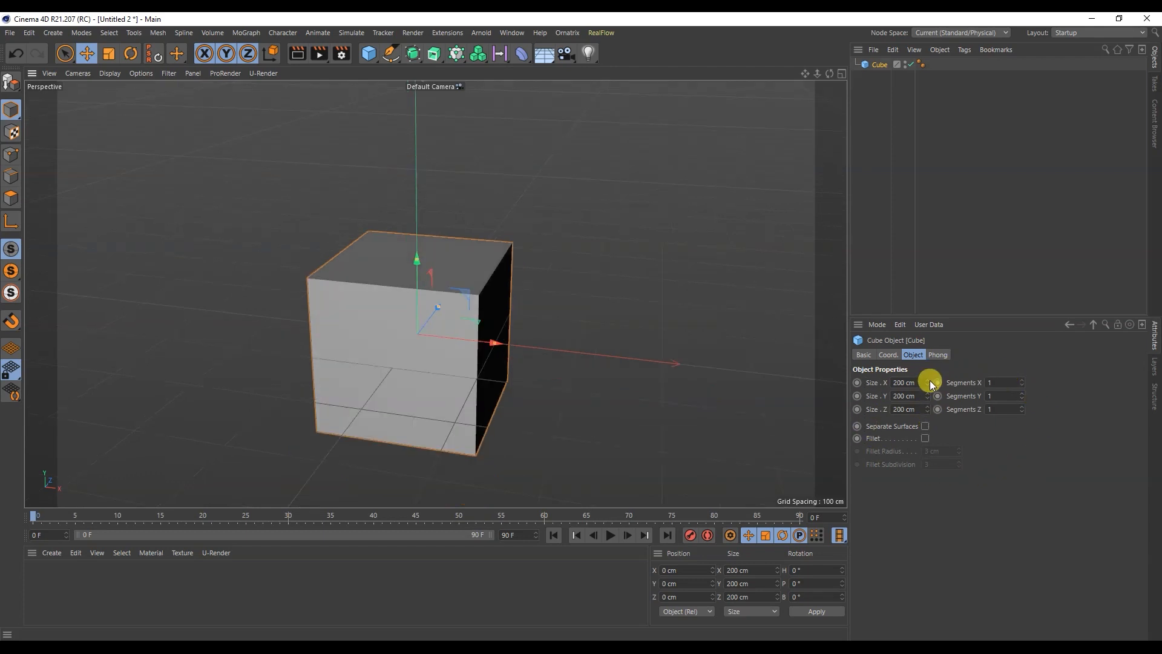
{"action": "left_click_drag", "start_coordinate": [928, 382], "coordinate": [927, 50]}
{"action": "left_click_drag", "start_coordinate": [927, 396], "coordinate": [928, 446]}
{"action": "left_click_drag", "start_coordinate": [927, 409], "coordinate": [927, 316]}
{"action": "scroll", "coordinate": [660, 351], "scroll_direction": "down", "scroll_amount": 2}
Set the cube's X, Y and Z segments to 10 each and enable its fillet
{"action": "left_click", "coordinate": [1002, 382]}
{"action": "type", "text": "0"}
{"action": "left_click", "coordinate": [1002, 396]}
{"action": "type", "text": "0"}
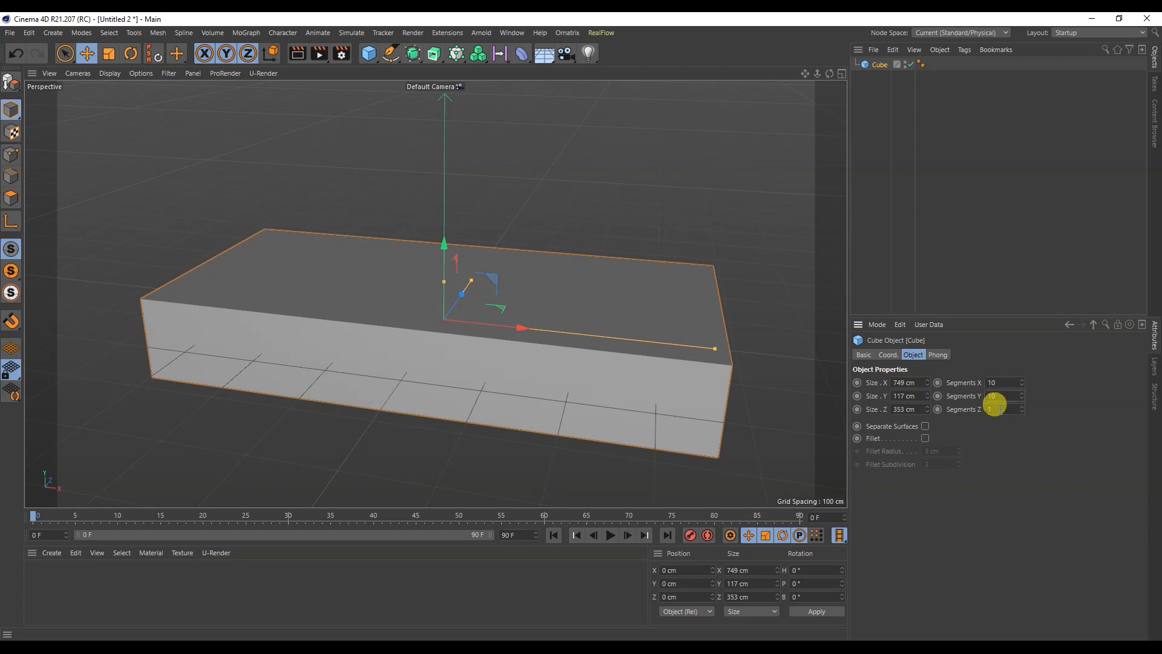
{"action": "type", "text": "0"}
{"action": "left_click", "coordinate": [924, 437]}
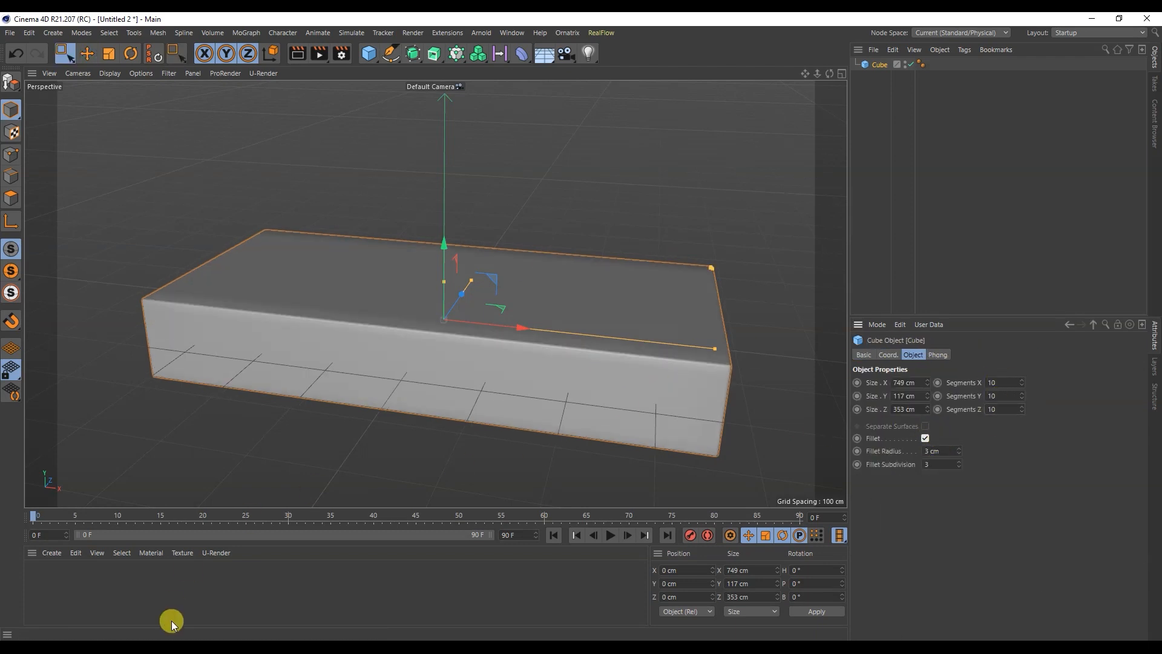
Create a new material, raise its color saturation to a strong red, and apply it to the cube
{"action": "double_click", "coordinate": [140, 603]}
{"action": "double_click", "coordinate": [35, 581]}
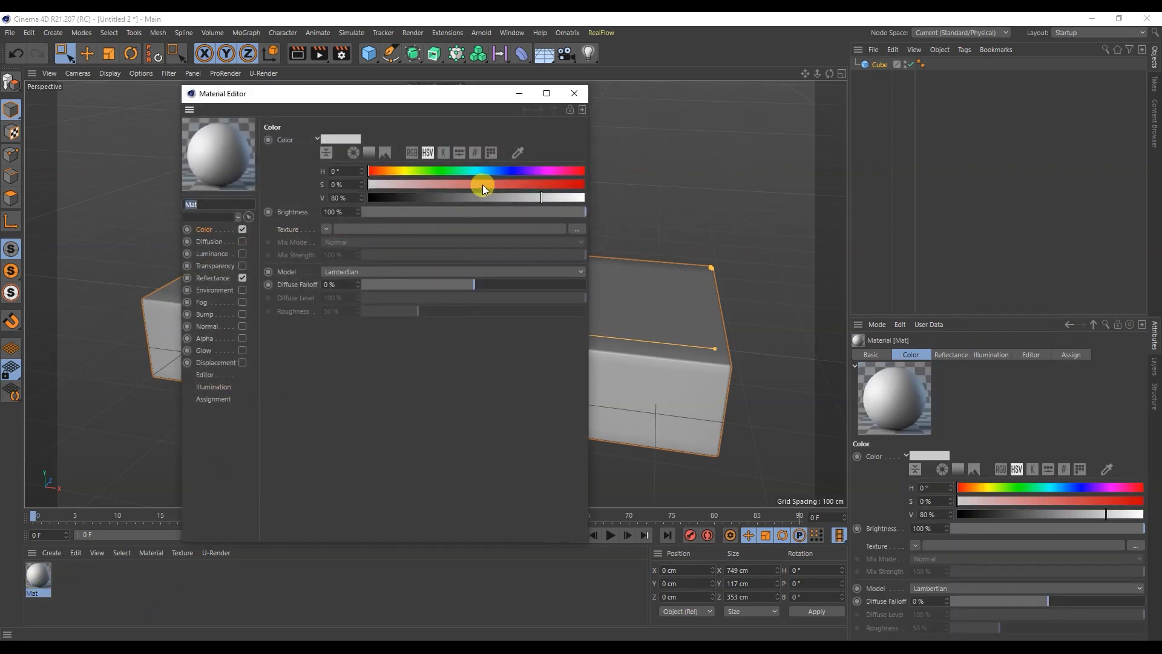
{"action": "left_click_drag", "start_coordinate": [482, 184], "coordinate": [582, 186]}
{"action": "left_click", "coordinate": [572, 96]}
{"action": "left_click_drag", "start_coordinate": [38, 575], "coordinate": [378, 308]}
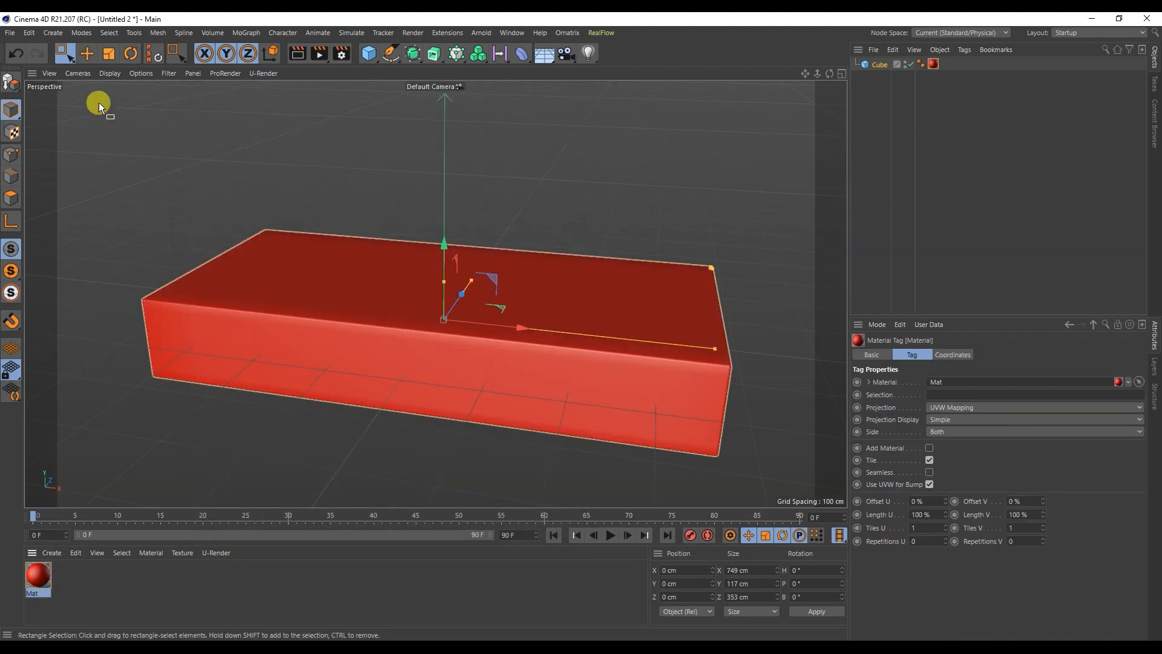
Switch the viewport to Gouraud Shading (Lines) and convert the cube to an editable polygon object, trying undo and redo on the conversion
{"action": "left_click", "coordinate": [105, 74]}
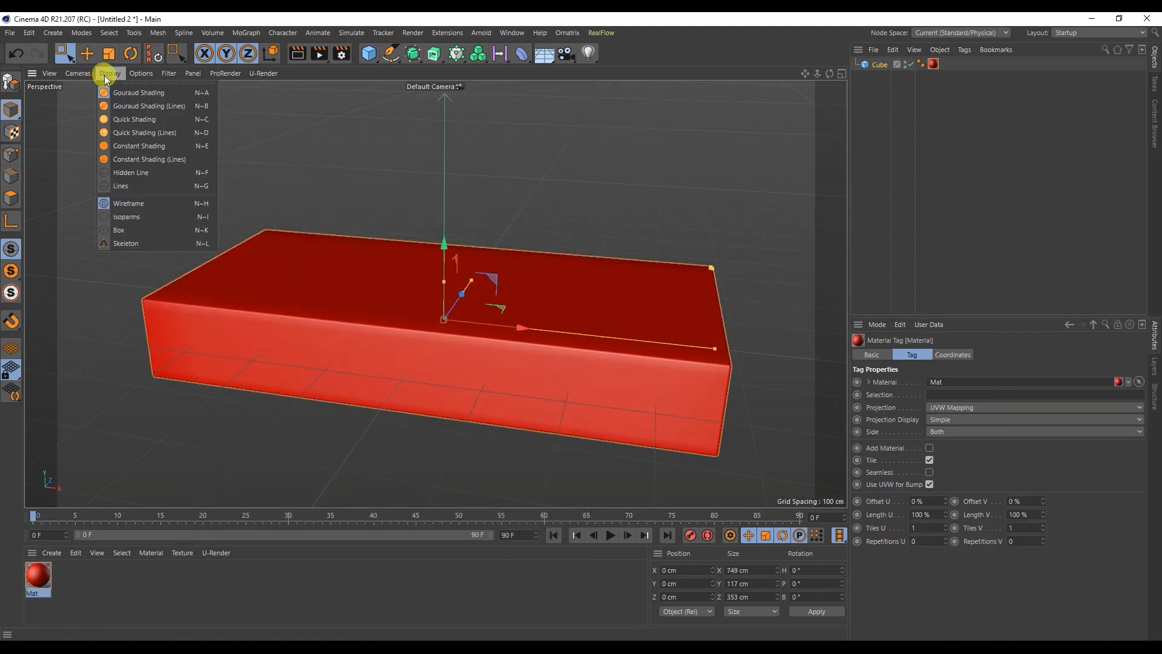
{"action": "left_click", "coordinate": [115, 104]}
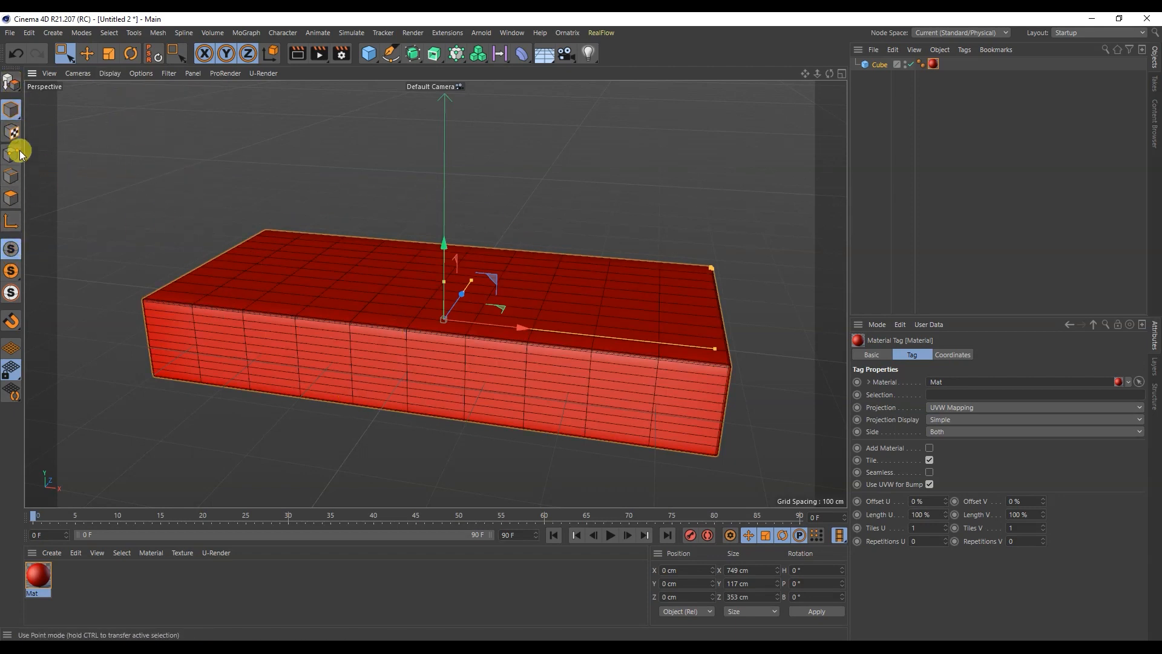
{"action": "left_click", "coordinate": [11, 82]}
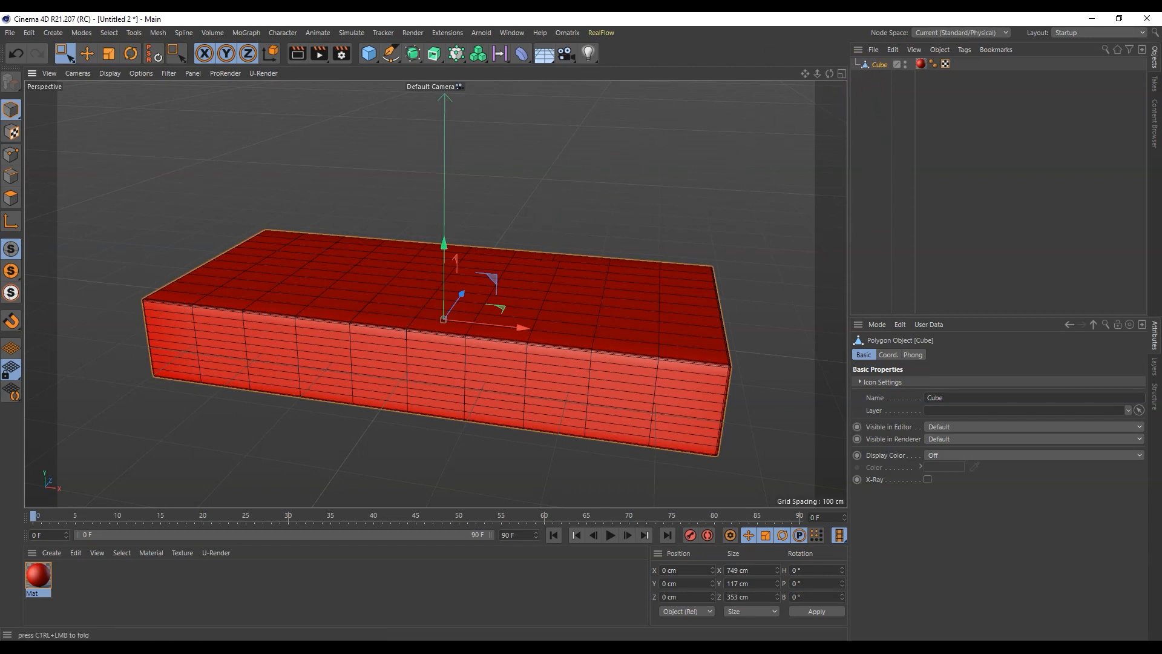
{"action": "left_click", "coordinate": [16, 53]}
{"action": "left_click", "coordinate": [37, 53]}
{"action": "left_click", "coordinate": [16, 53]}
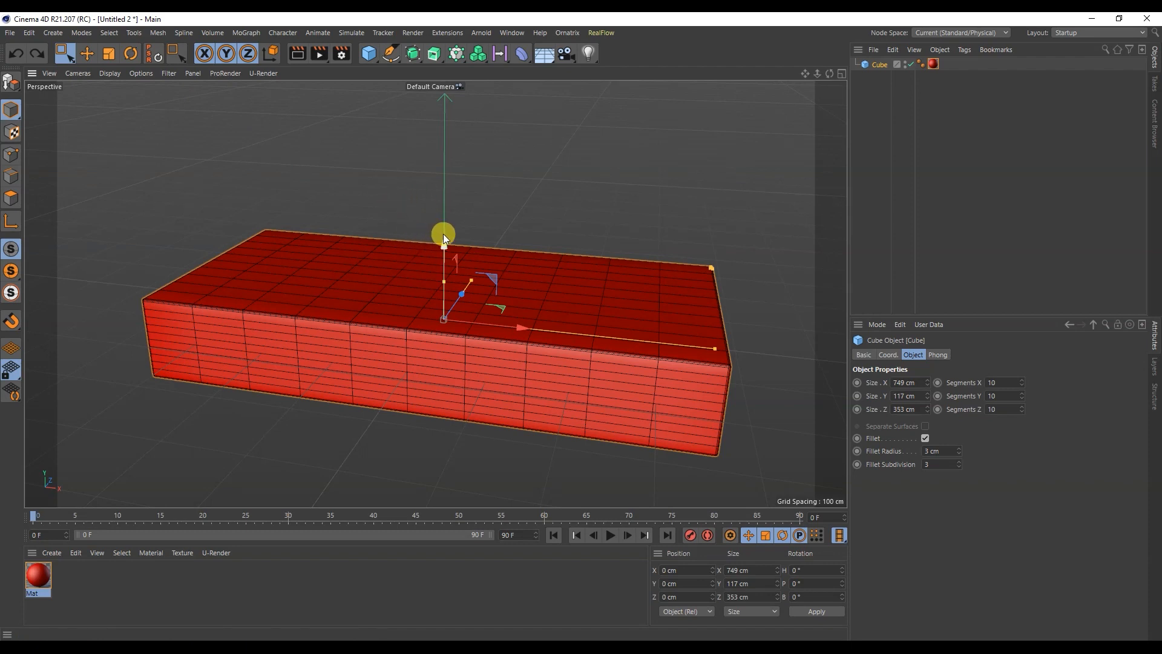
{"action": "left_click", "coordinate": [39, 55]}
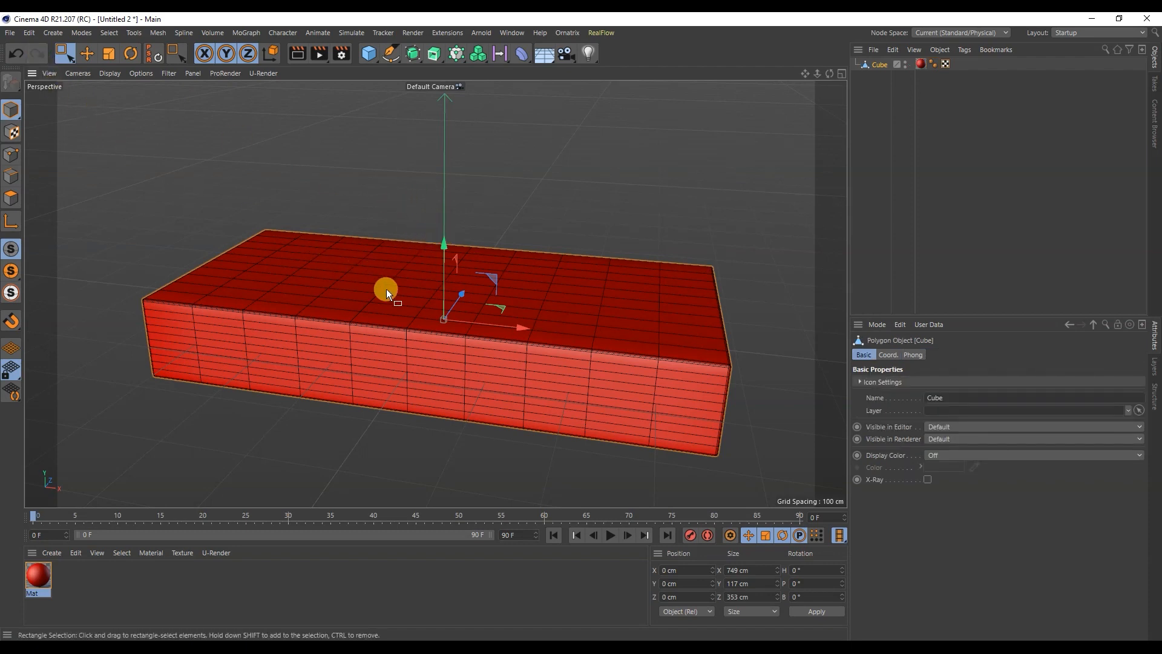
In polygon mode, raise two separate polygons on the block's upper face to form two peaks
{"action": "left_click", "coordinate": [17, 154]}
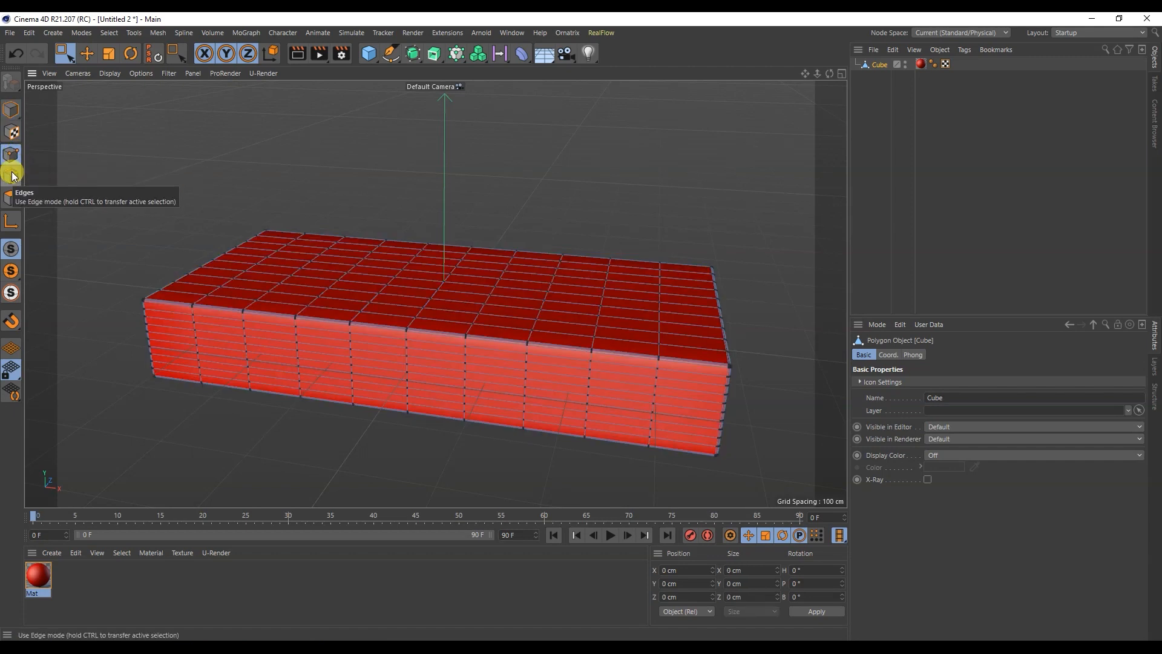
{"action": "left_click", "coordinate": [12, 198]}
{"action": "left_click", "coordinate": [13, 199]}
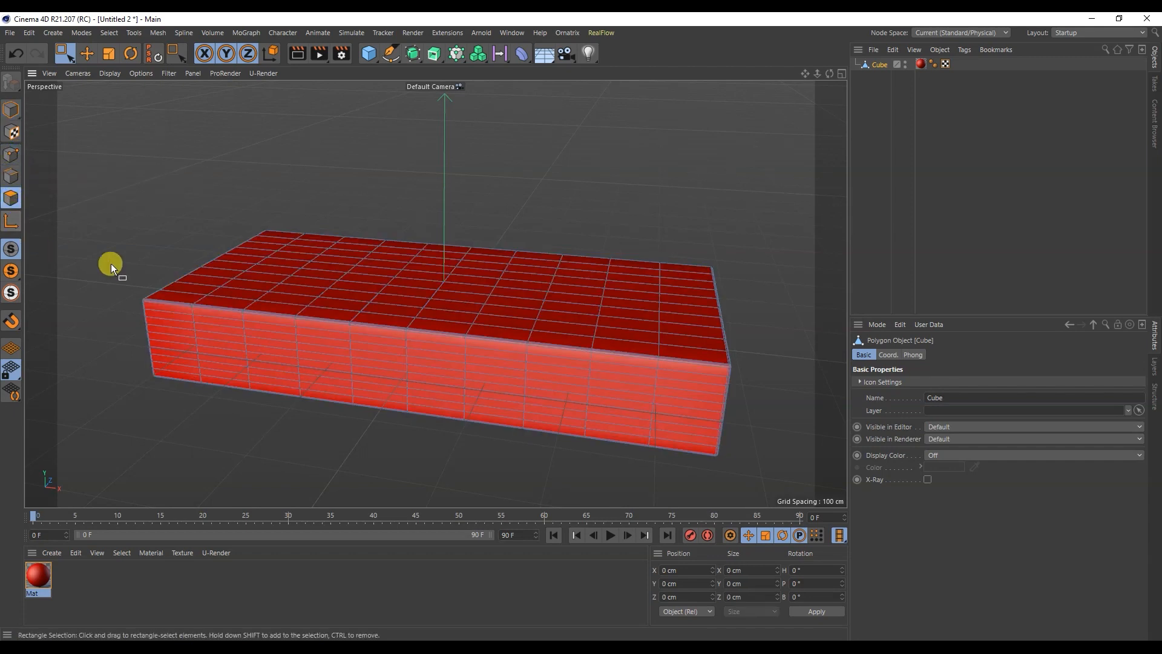
{"action": "left_click", "coordinate": [327, 314]}
{"action": "key", "text": "e"}
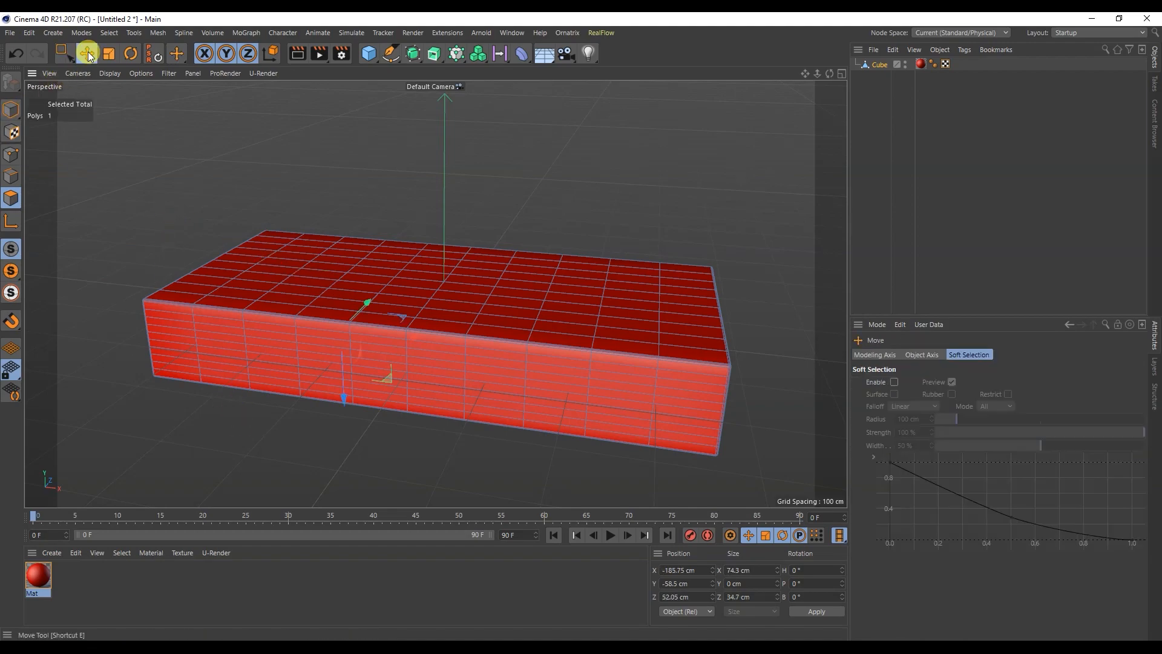
{"action": "left_click_drag", "start_coordinate": [321, 265], "coordinate": [322, 200]}
{"action": "left_click", "coordinate": [498, 319]}
{"action": "left_click_drag", "start_coordinate": [501, 273], "coordinate": [501, 207]}
Raise two more polygons elsewhere on the block's upper face so that it carries four peaks
{"action": "left_click_drag", "start_coordinate": [423, 205], "coordinate": [449, 227], "text": "alt"}
{"action": "left_click", "coordinate": [306, 236]}
{"action": "left_click_drag", "start_coordinate": [305, 191], "coordinate": [304, 121]}
{"action": "left_click_drag", "start_coordinate": [362, 199], "coordinate": [496, 242], "text": "alt"}
{"action": "left_click", "coordinate": [562, 269]}
{"action": "left_click_drag", "start_coordinate": [558, 205], "coordinate": [561, 121]}
{"action": "left_click_drag", "start_coordinate": [520, 248], "coordinate": [485, 222], "text": "alt"}
{"action": "left_click", "coordinate": [177, 215]}
{"action": "left_click_drag", "start_coordinate": [177, 216], "coordinate": [206, 252], "text": "alt"}
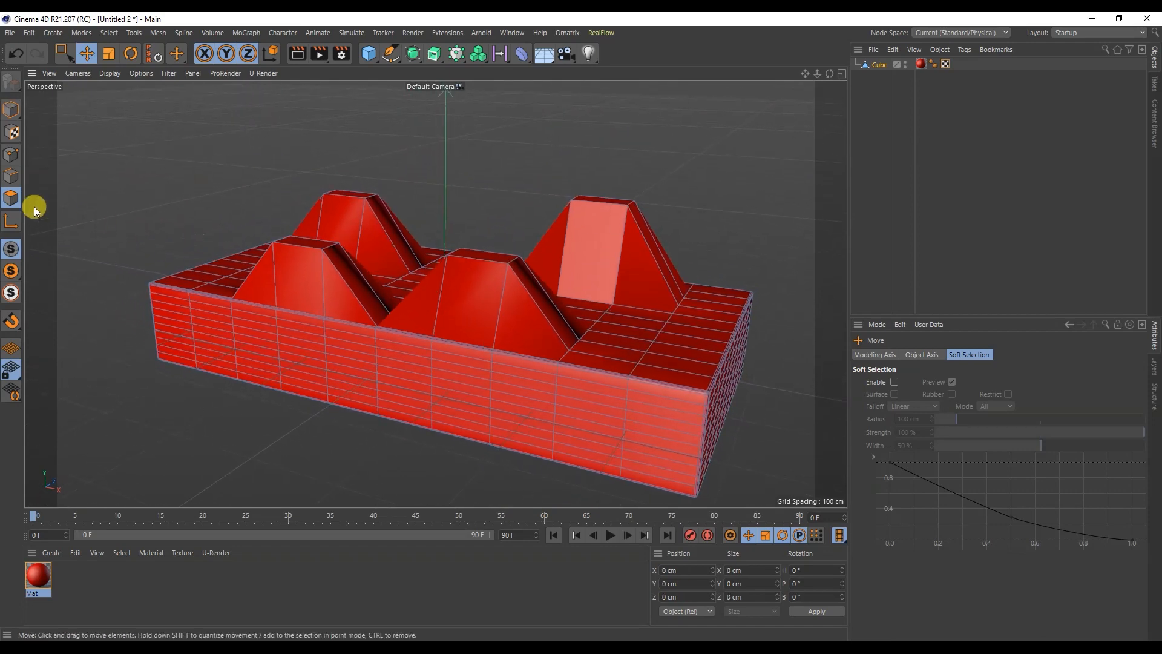
Move the object's axis away from the block's center to about X 320 cm, Y 164 cm, and undo the extra drag
{"action": "left_click", "coordinate": [11, 221]}
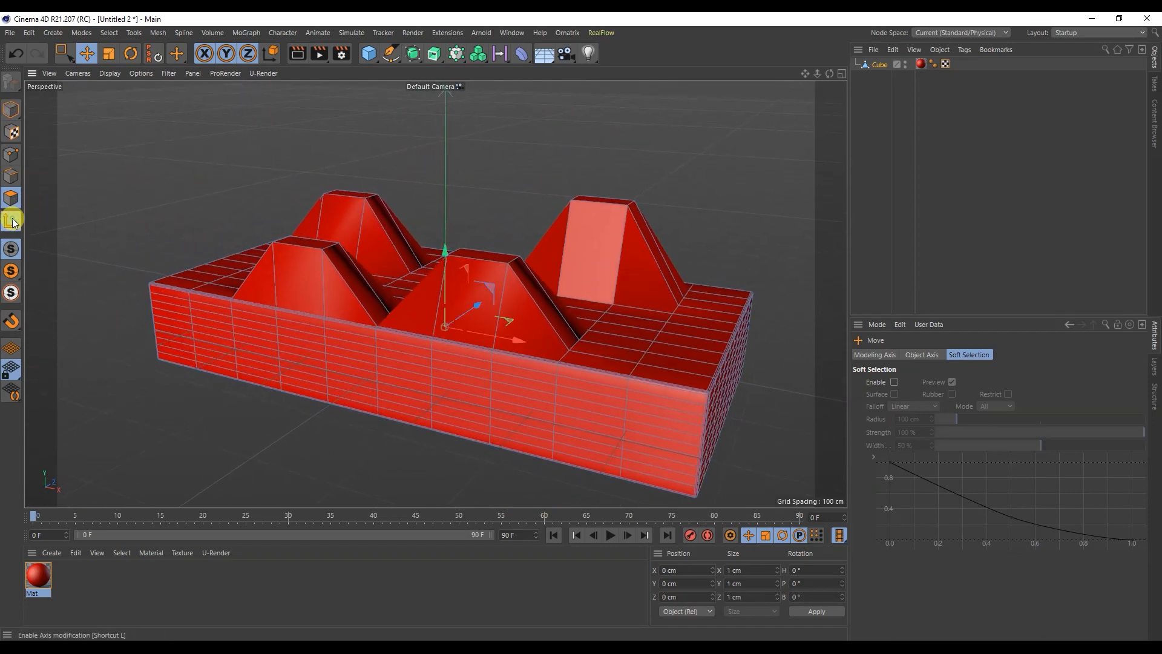
{"action": "left_click", "coordinate": [12, 109]}
{"action": "left_click_drag", "start_coordinate": [391, 329], "coordinate": [666, 197]}
{"action": "mouse_move", "coordinate": [775, 267]}
{"action": "left_mouse_down"}
{"action": "mouse_move", "coordinate": [586, 229]}
{"action": "mouse_move", "coordinate": [755, 242]}
{"action": "mouse_move", "coordinate": [797, 254]}
{"action": "mouse_move", "coordinate": [785, 258]}
{"action": "left_mouse_up"}
{"action": "key", "text": "ctrl+z"}
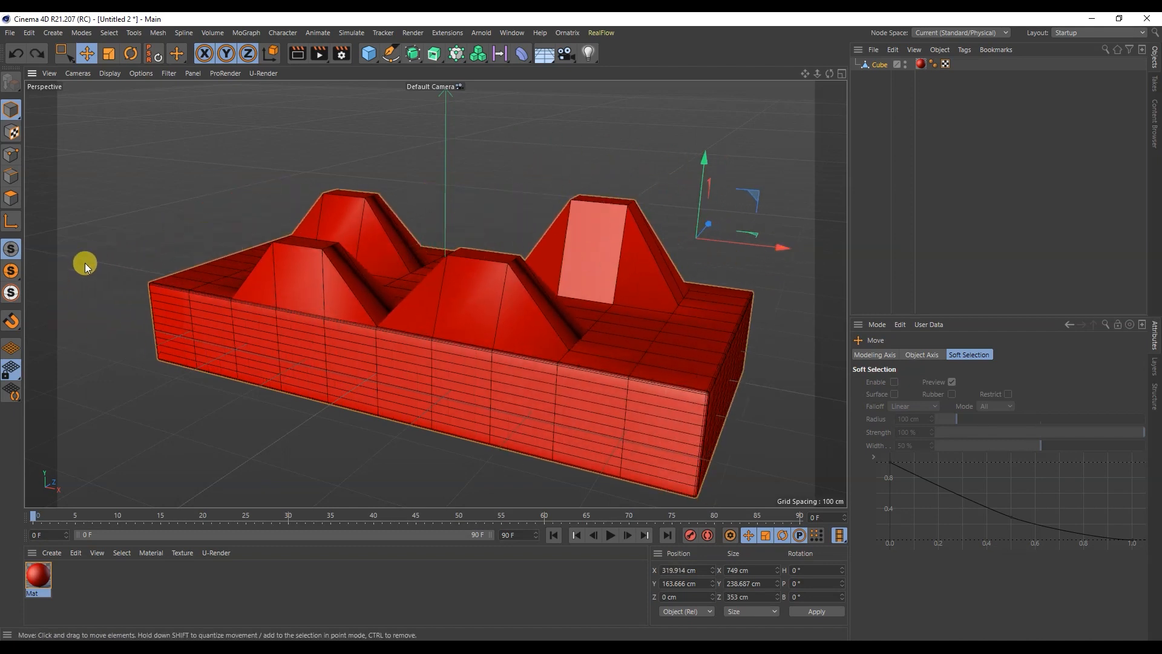
Try out snapping while dragging the block and switch snapping off again
{"action": "left_click", "coordinate": [11, 321]}
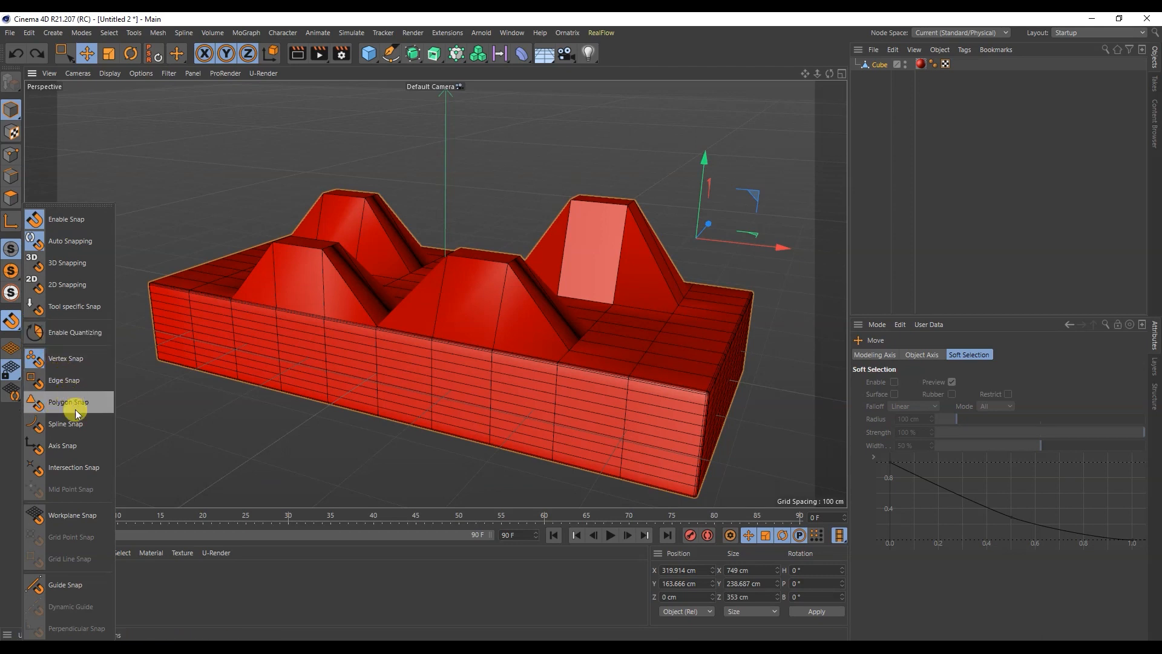
{"action": "left_click", "coordinate": [94, 515]}
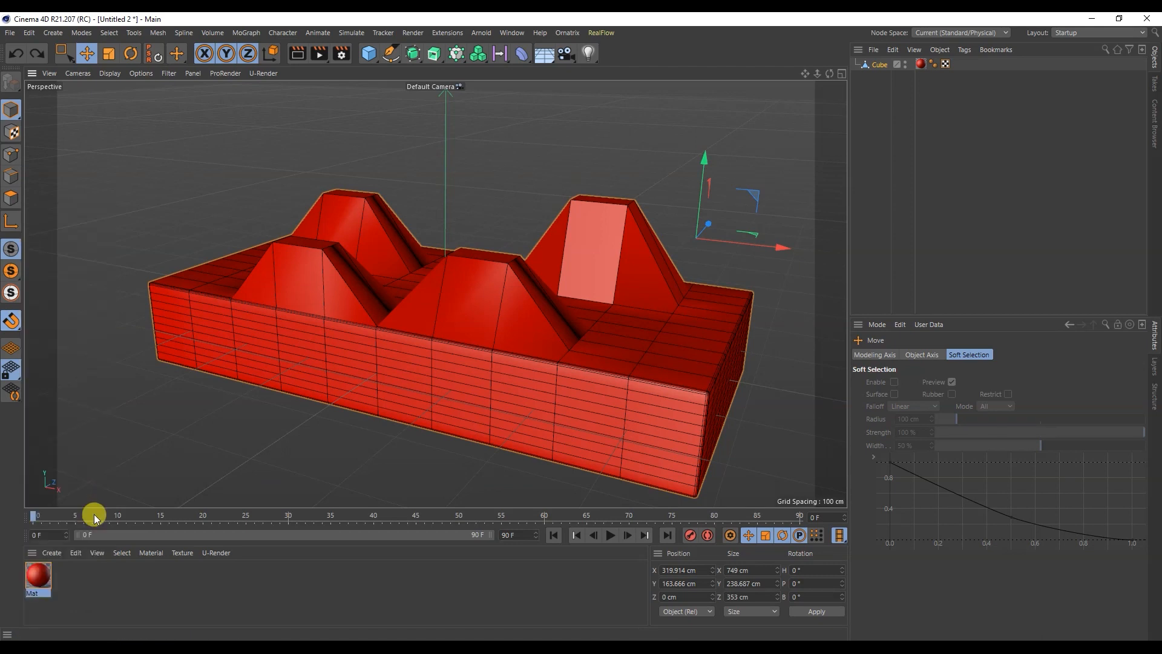
{"action": "left_click_drag", "start_coordinate": [754, 197], "coordinate": [621, 218]}
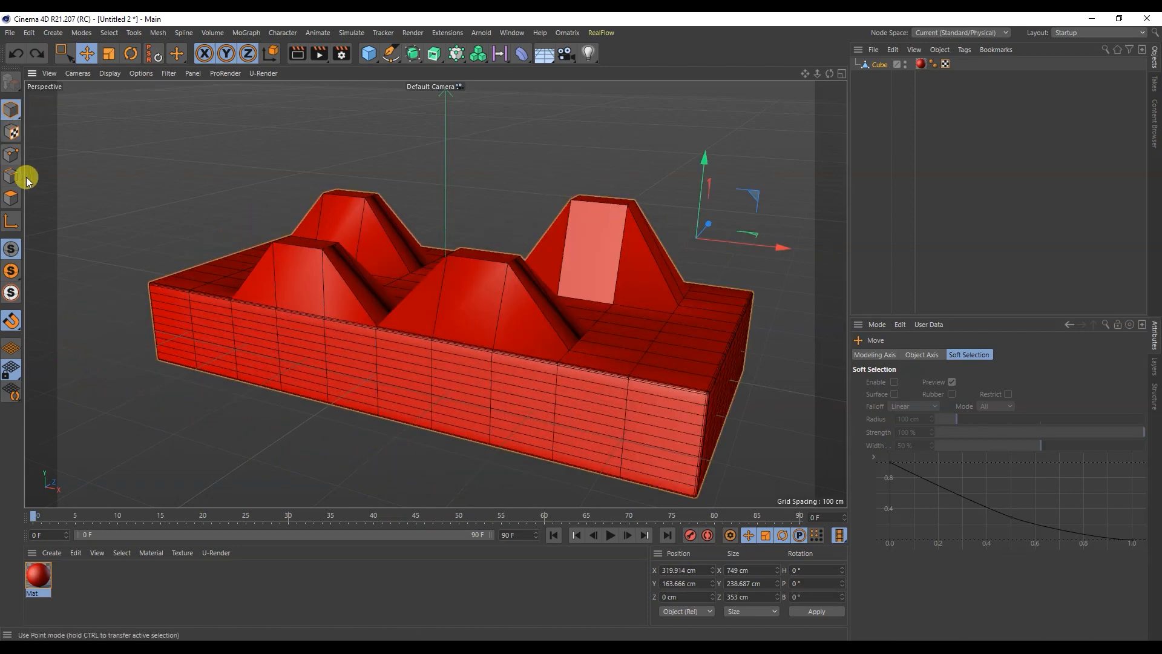
{"action": "left_click", "coordinate": [11, 320]}
{"action": "left_click", "coordinate": [70, 224]}
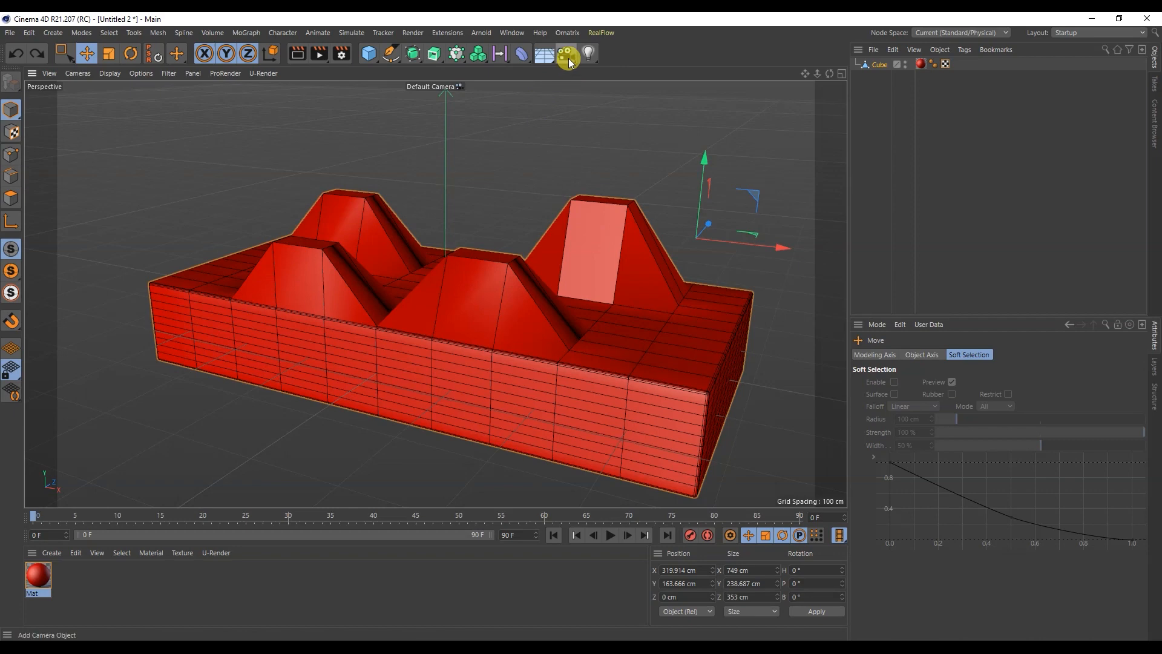
Inspect the block from another angle, restore the default framing, and deselect the object
{"action": "left_click_drag", "start_coordinate": [829, 73], "coordinate": [576, 167]}
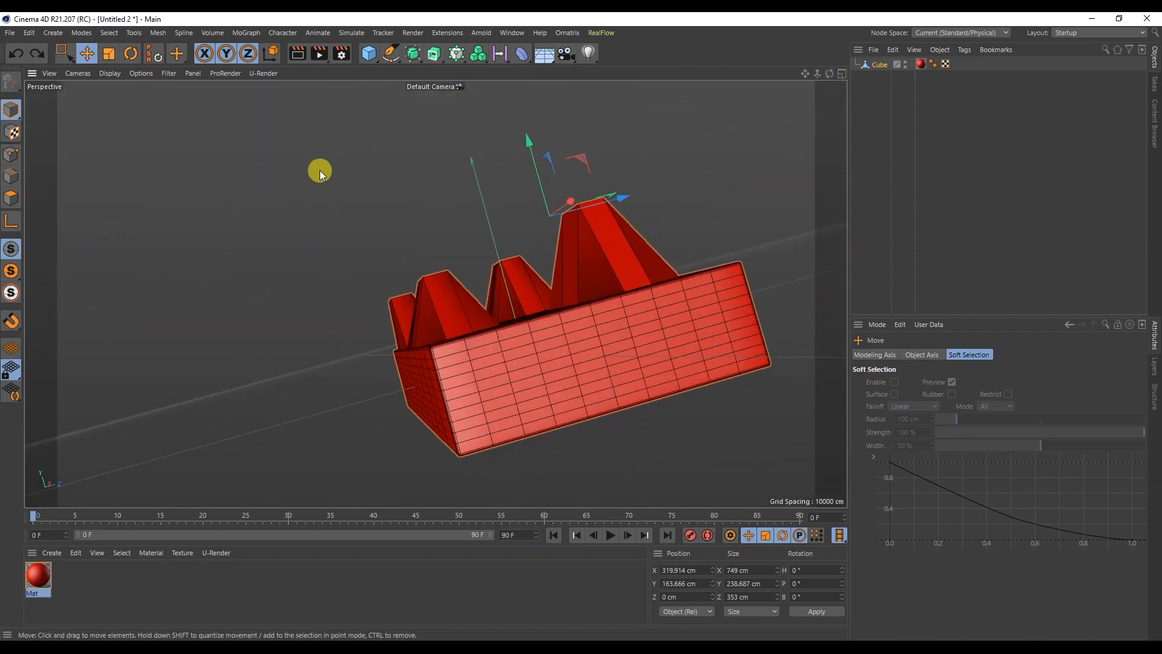
{"action": "left_click", "coordinate": [50, 74]}
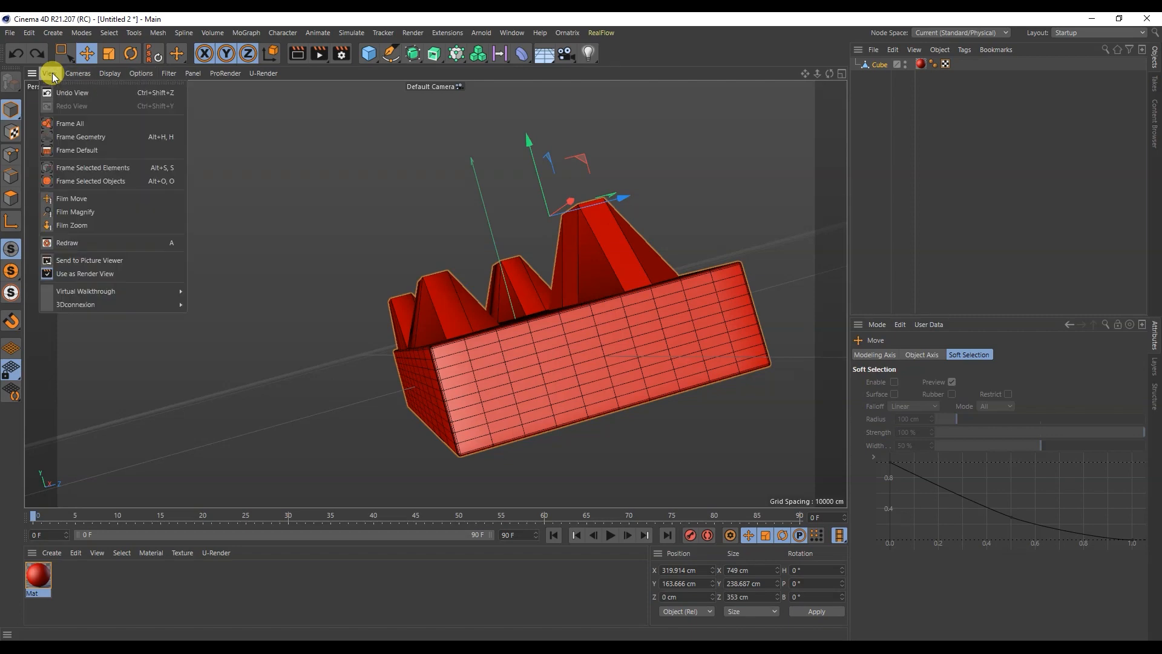
{"action": "left_click", "coordinate": [124, 149]}
{"action": "right_click_drag", "start_coordinate": [463, 292], "coordinate": [457, 314], "text": "alt"}
{"action": "left_click_drag", "start_coordinate": [457, 314], "coordinate": [487, 324], "text": "alt"}
{"action": "right_click_drag", "start_coordinate": [487, 324], "coordinate": [453, 344], "text": "alt"}
{"action": "left_click", "coordinate": [629, 304]}
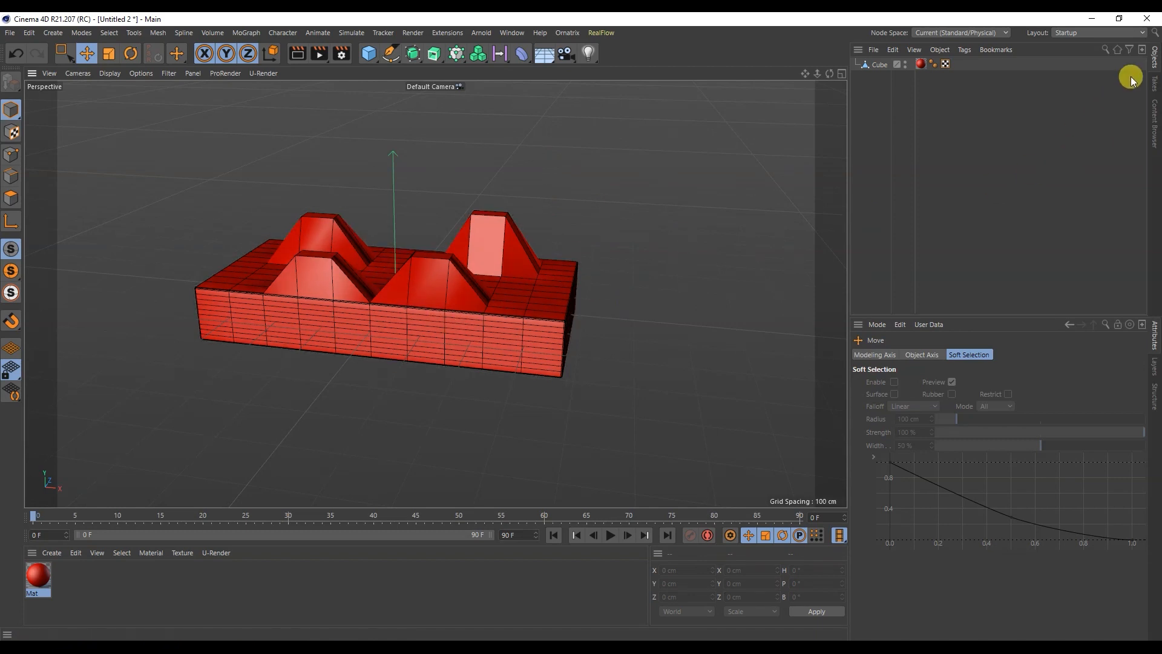
Try docking the Attributes manager above the material list and restore the Startup layout
{"action": "left_click_drag", "start_coordinate": [858, 324], "coordinate": [694, 303]}
{"action": "left_click_drag", "start_coordinate": [445, 82], "coordinate": [448, 545]}
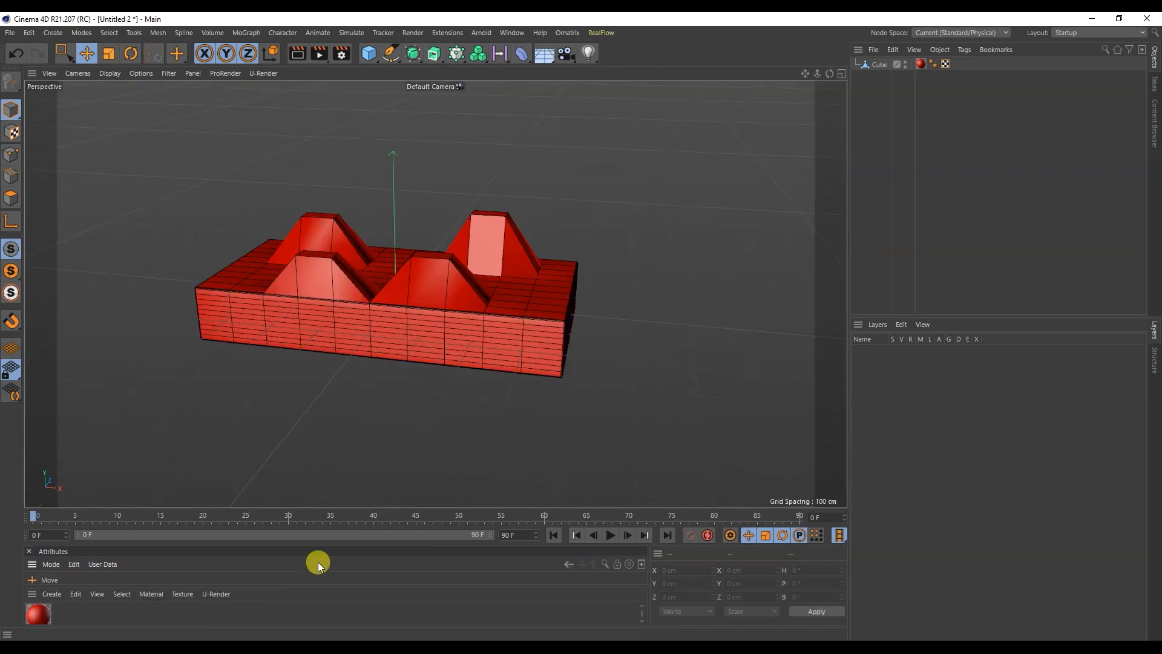
{"action": "left_click", "coordinate": [1083, 32]}
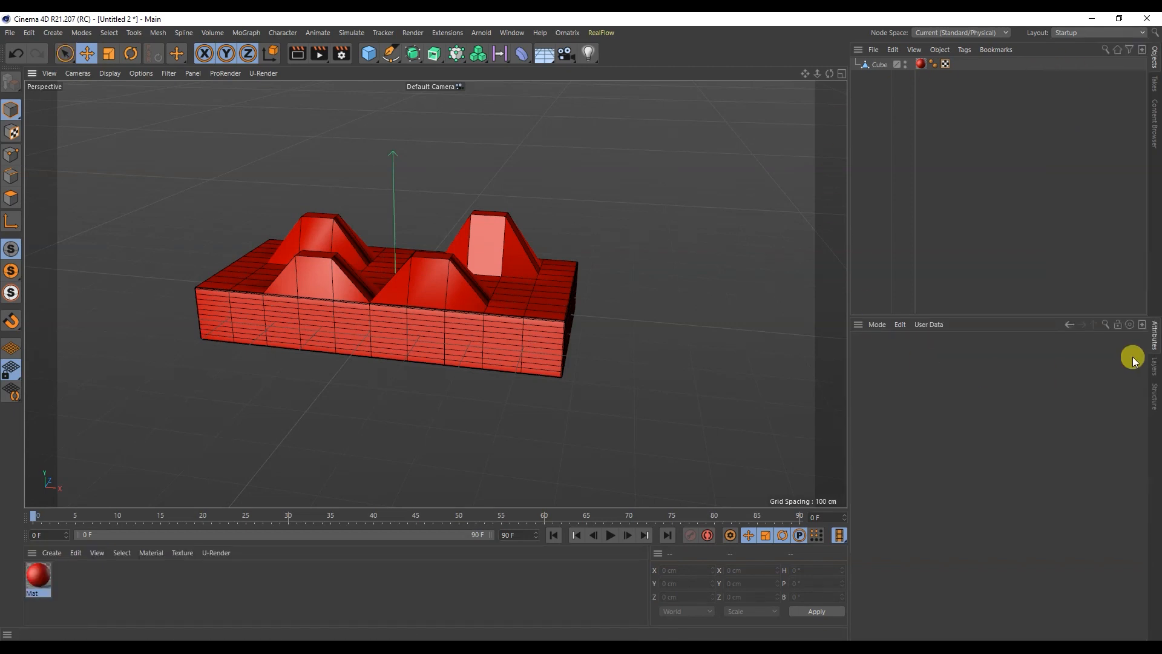
Move the block to about X 329, Y 284, Z -81 cm and scale it uniformly to about 499 × 159 × 235 cm
{"action": "left_click", "coordinate": [306, 339]}
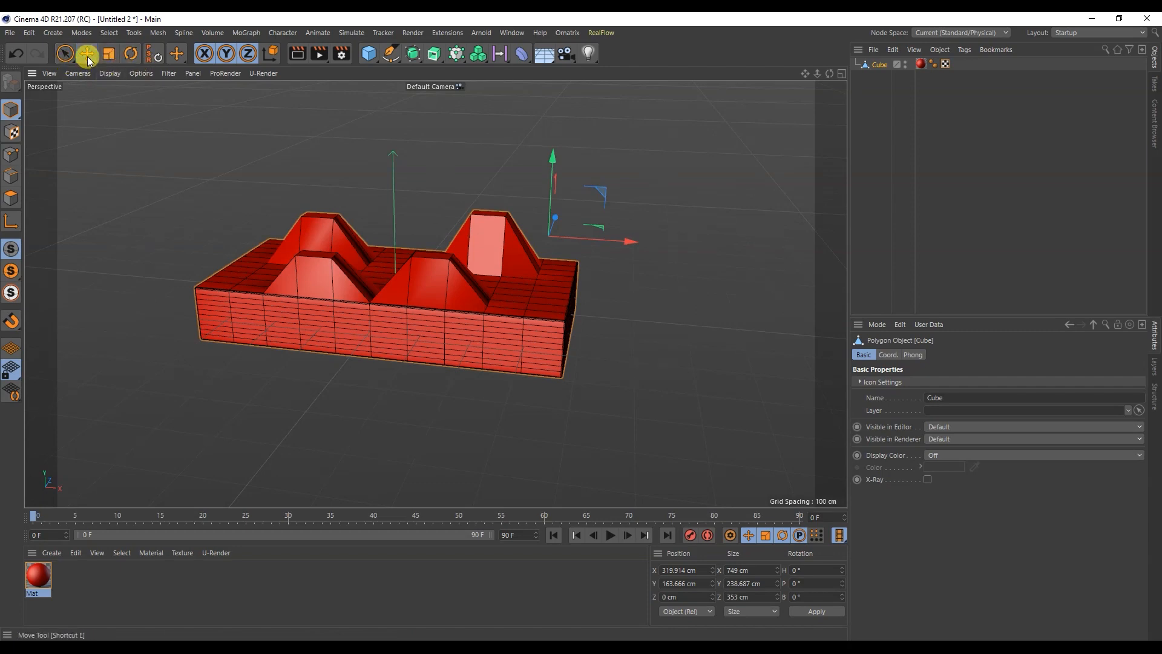
{"action": "left_click", "coordinate": [87, 54]}
{"action": "left_click_drag", "start_coordinate": [555, 166], "coordinate": [583, 161]}
{"action": "key", "text": "0"}
{"action": "left_click_drag", "start_coordinate": [554, 244], "coordinate": [511, 238]}
{"action": "left_click_drag", "start_coordinate": [588, 169], "coordinate": [596, 257]}
{"action": "left_click", "coordinate": [109, 53]}
{"action": "left_click_drag", "start_coordinate": [683, 149], "coordinate": [526, 200]}
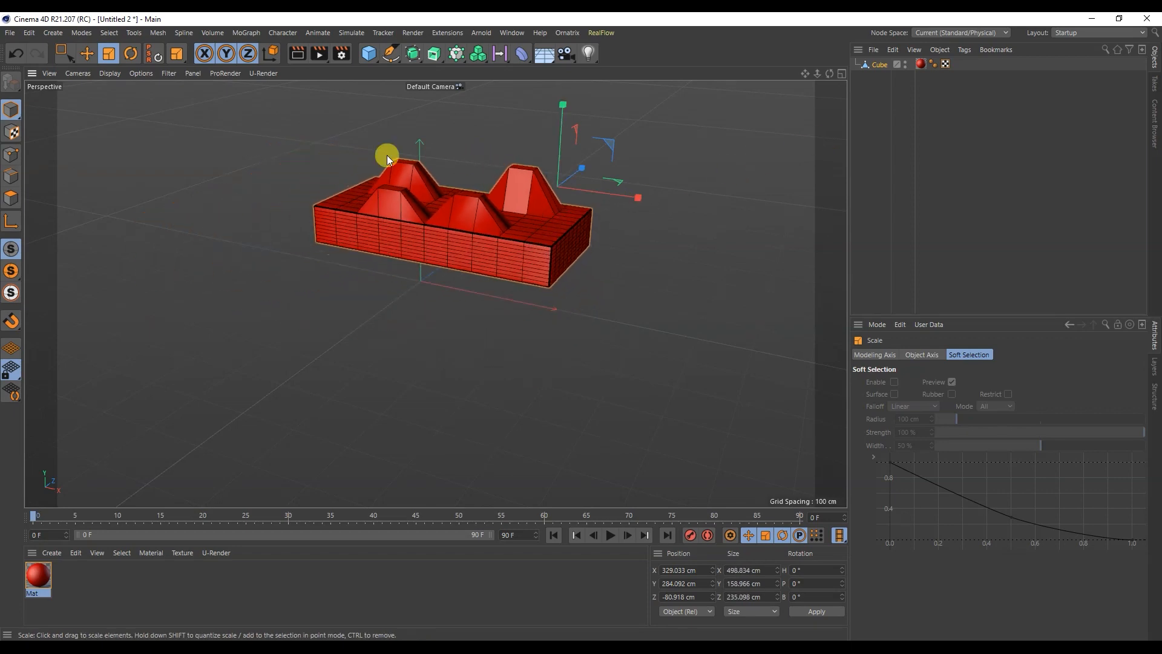
Try rotating the block, undo the rotation, and deselect the object
{"action": "left_click", "coordinate": [130, 54]}
{"action": "left_click_drag", "start_coordinate": [629, 176], "coordinate": [487, 154]}
{"action": "key", "text": "ctrl+z"}
{"action": "key", "text": "ctrl+z"}
{"action": "left_click", "coordinate": [164, 264]}
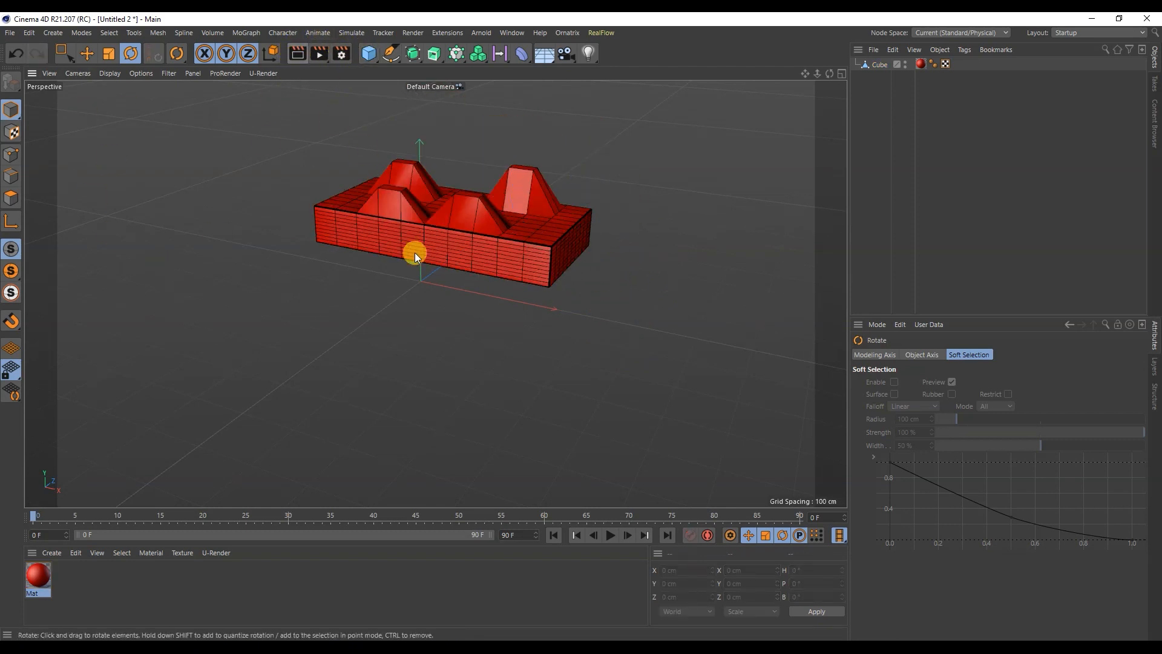
Render the active view to preview the red block and return to the editor view
{"action": "middle_click_drag", "start_coordinate": [416, 252], "coordinate": [398, 309], "text": "alt"}
{"action": "left_click", "coordinate": [294, 53]}
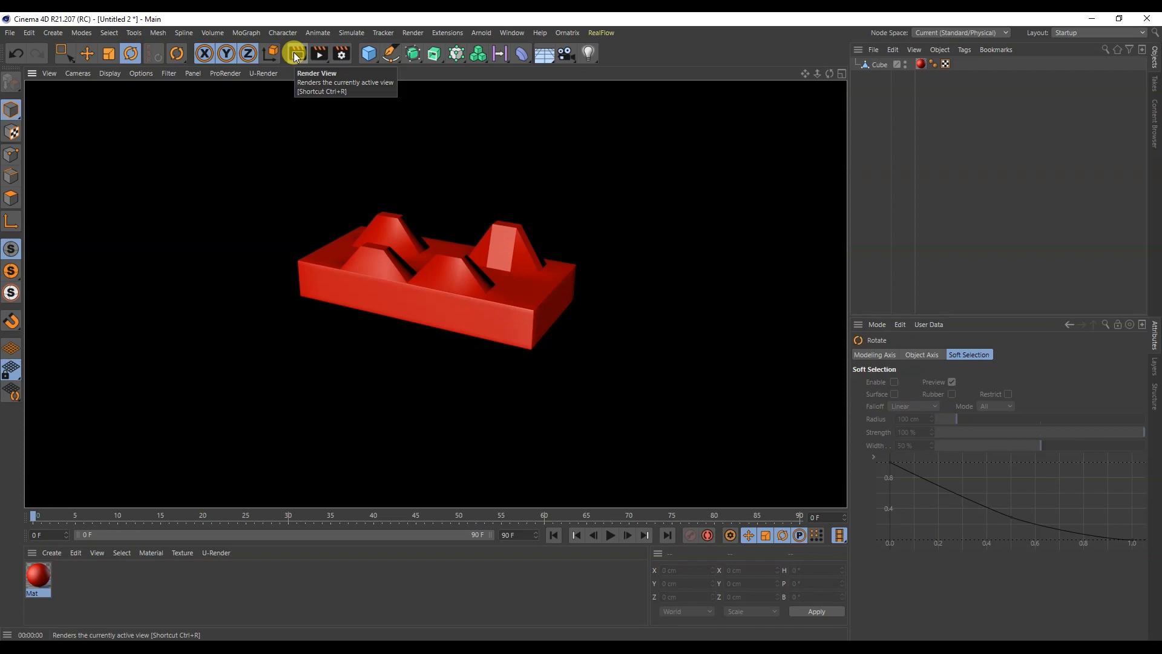
{"action": "left_click", "coordinate": [314, 125]}
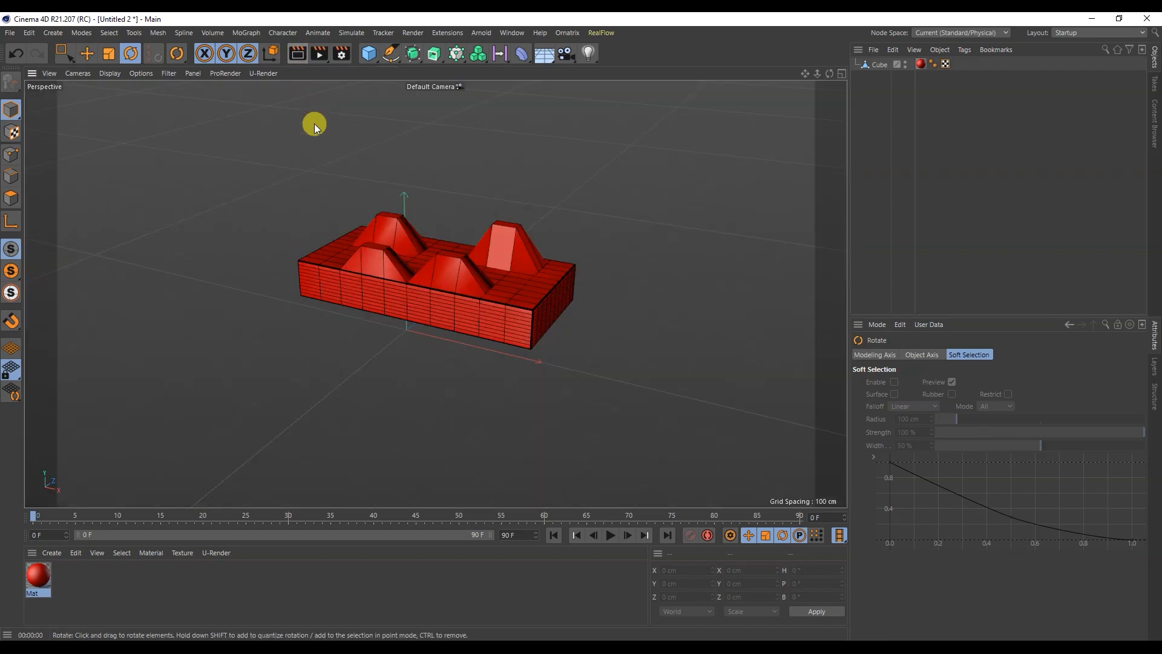
Render the red block to the Picture Viewer and close the viewer
{"action": "left_click", "coordinate": [318, 53]}
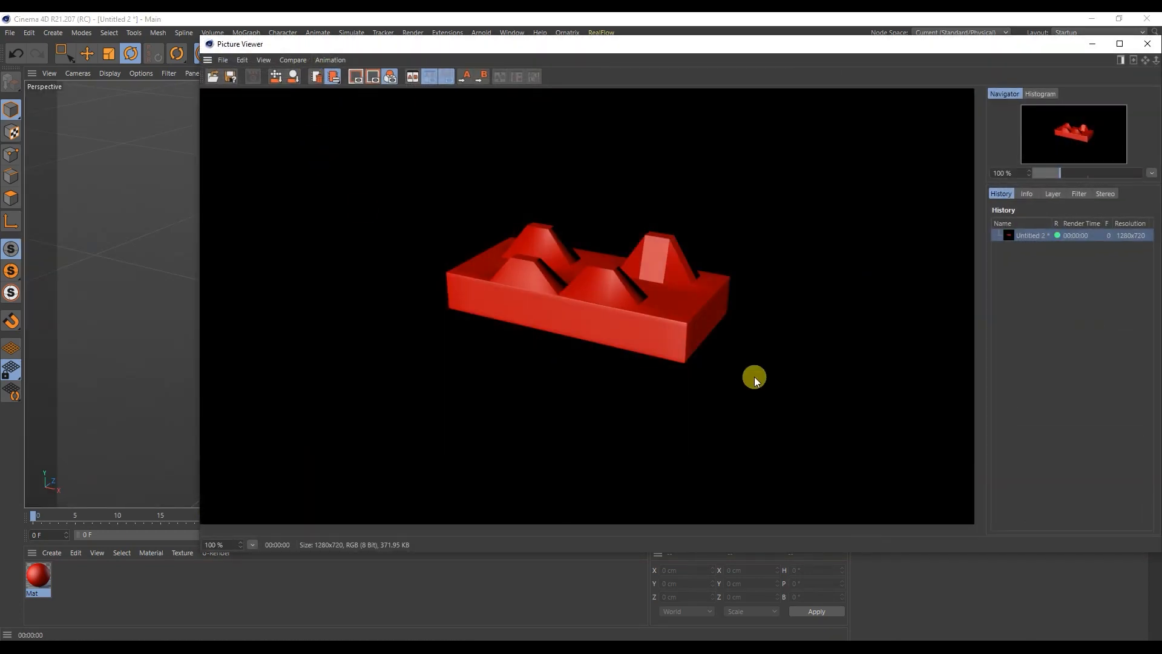
{"action": "left_click", "coordinate": [1147, 43]}
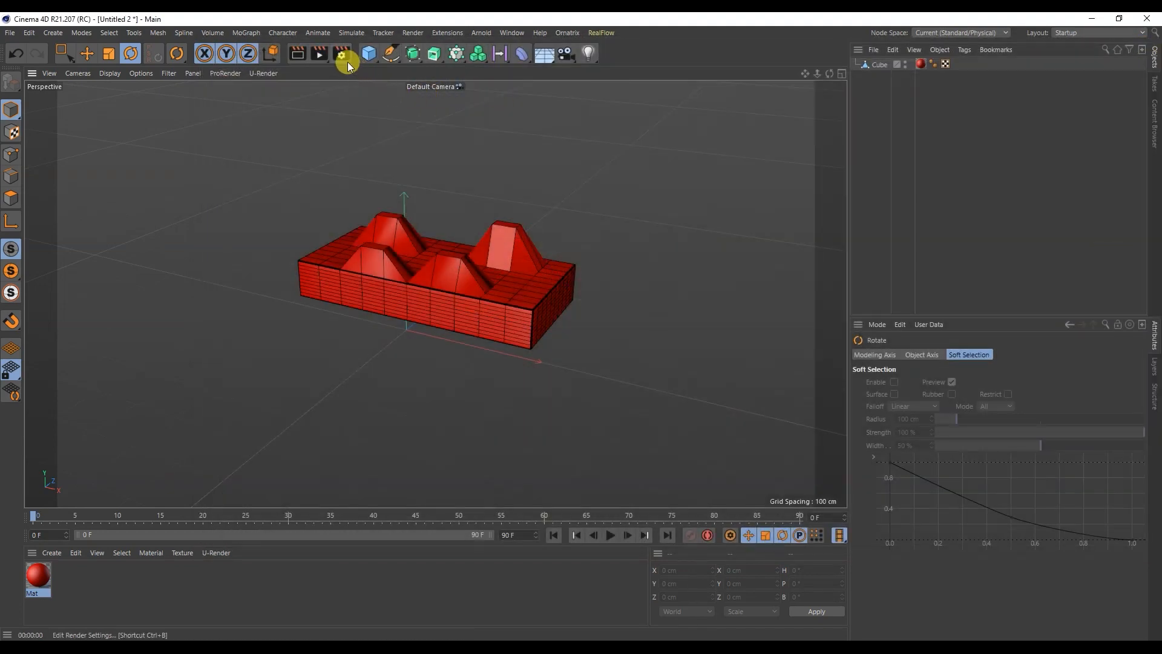
Set the renderer in the render settings to Arnold Renderer
{"action": "left_click", "coordinate": [342, 56]}
{"action": "left_click", "coordinate": [413, 85]}
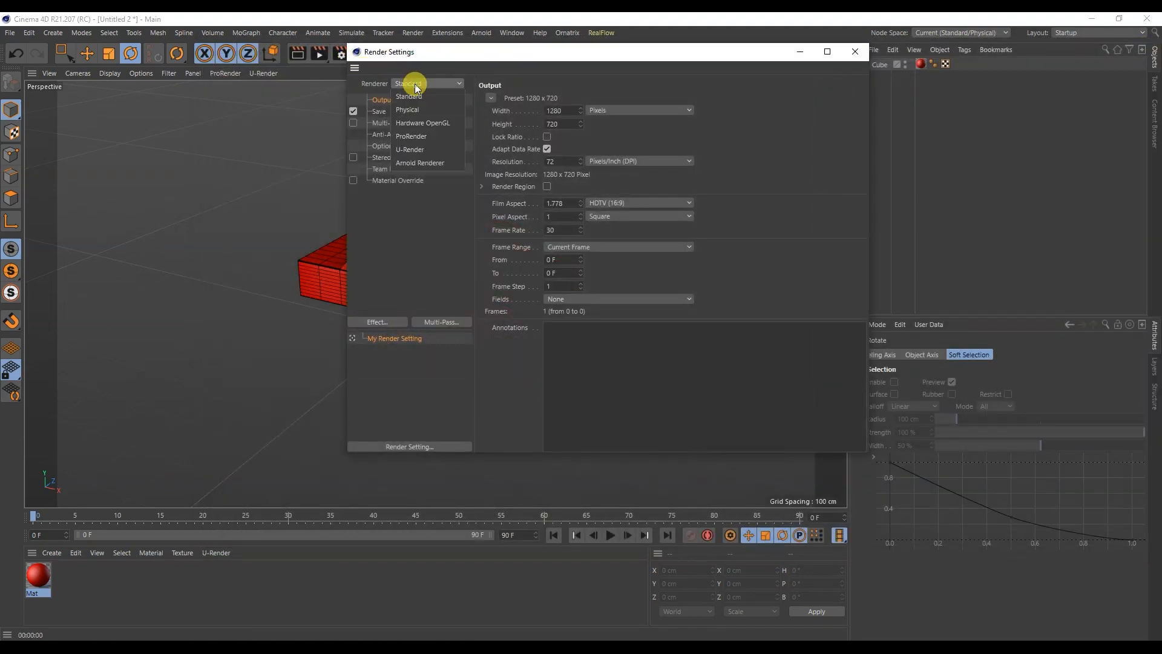
{"action": "left_click", "coordinate": [423, 246]}
{"action": "left_click", "coordinate": [415, 84]}
{"action": "left_click", "coordinate": [409, 165]}
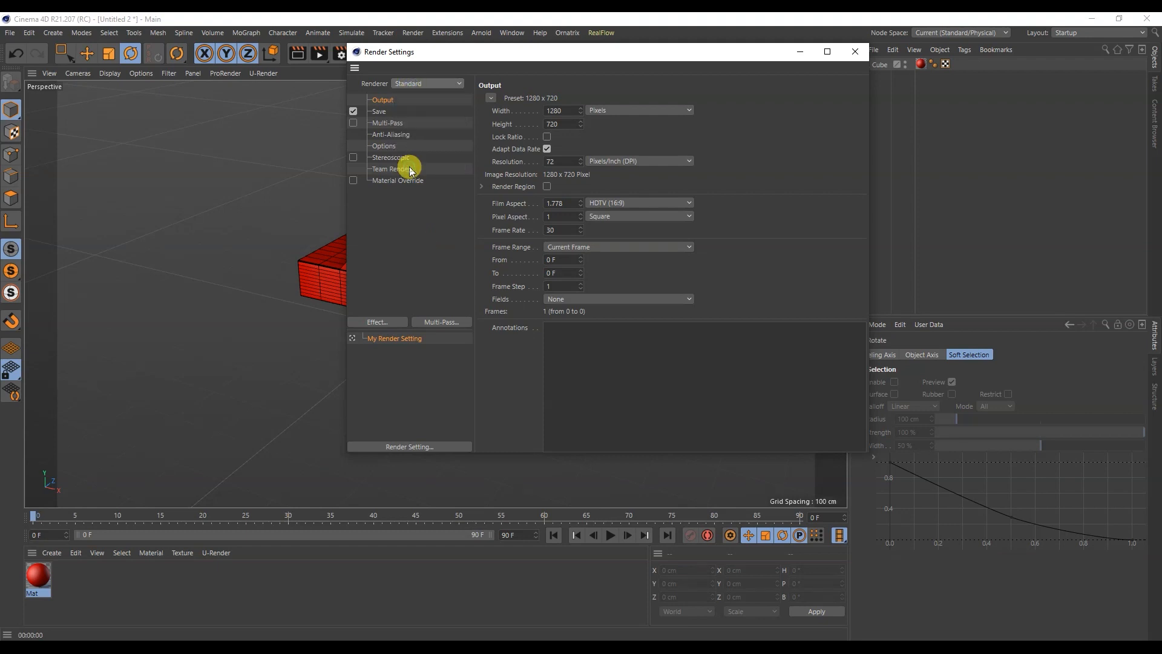
Look over the render effects, film/video resolution presets and Arnold sampling options, and close the render settings
{"action": "left_click", "coordinate": [390, 323]}
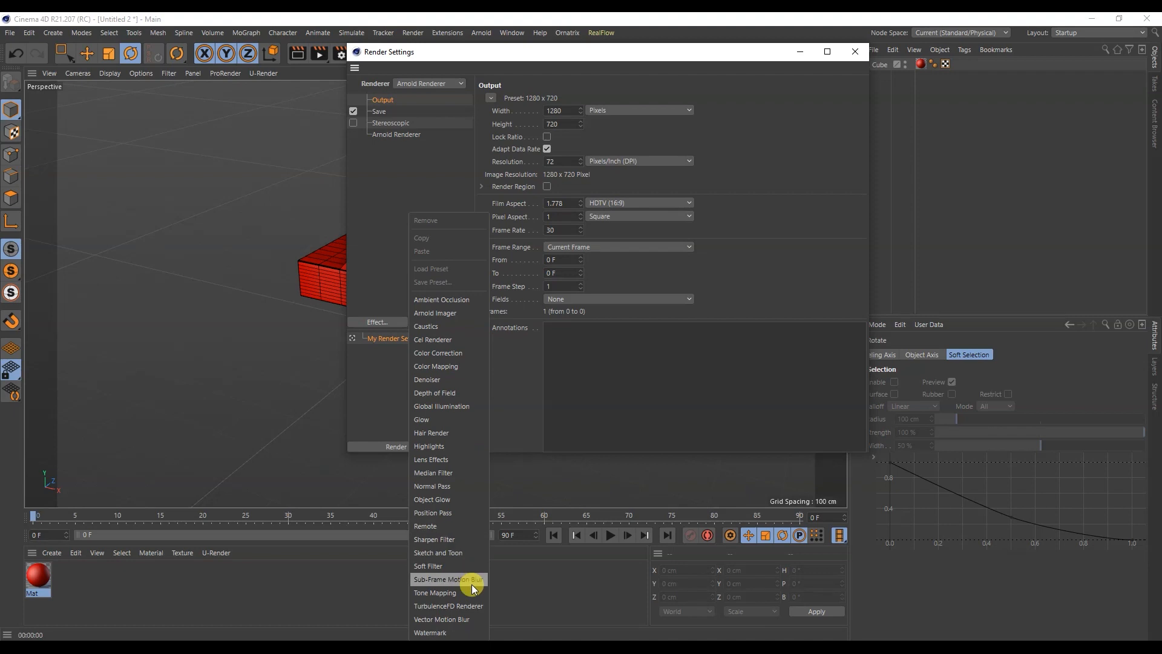
{"action": "left_click", "coordinate": [387, 376]}
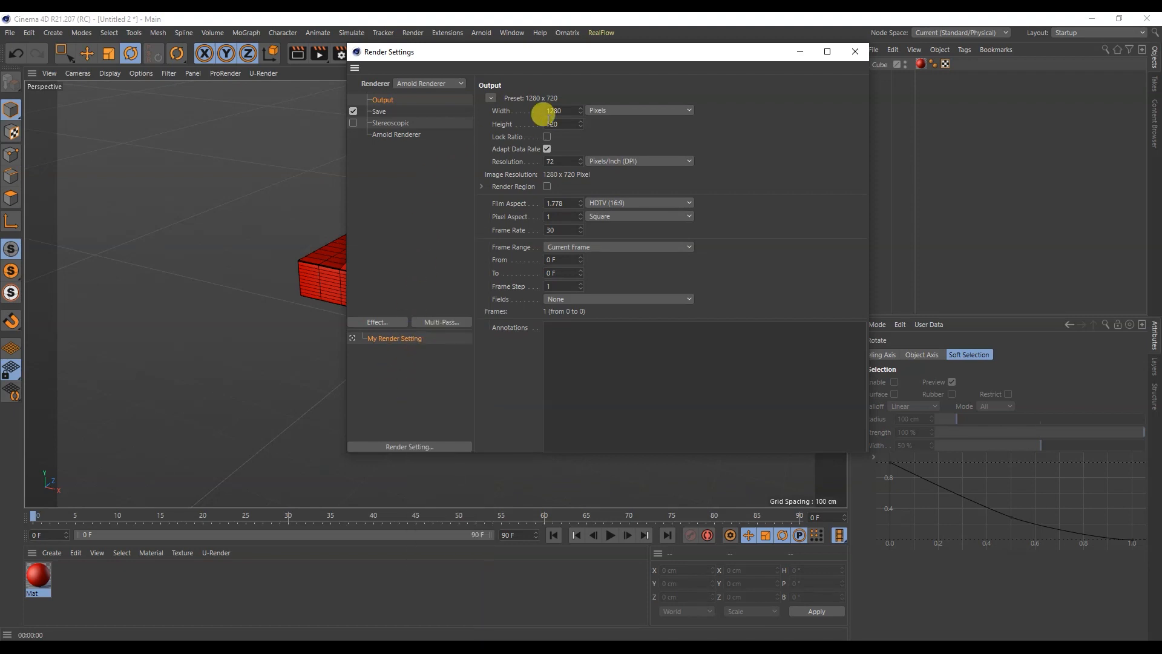
{"action": "left_click", "coordinate": [492, 97]}
{"action": "mouse_move", "coordinate": [511, 138]}
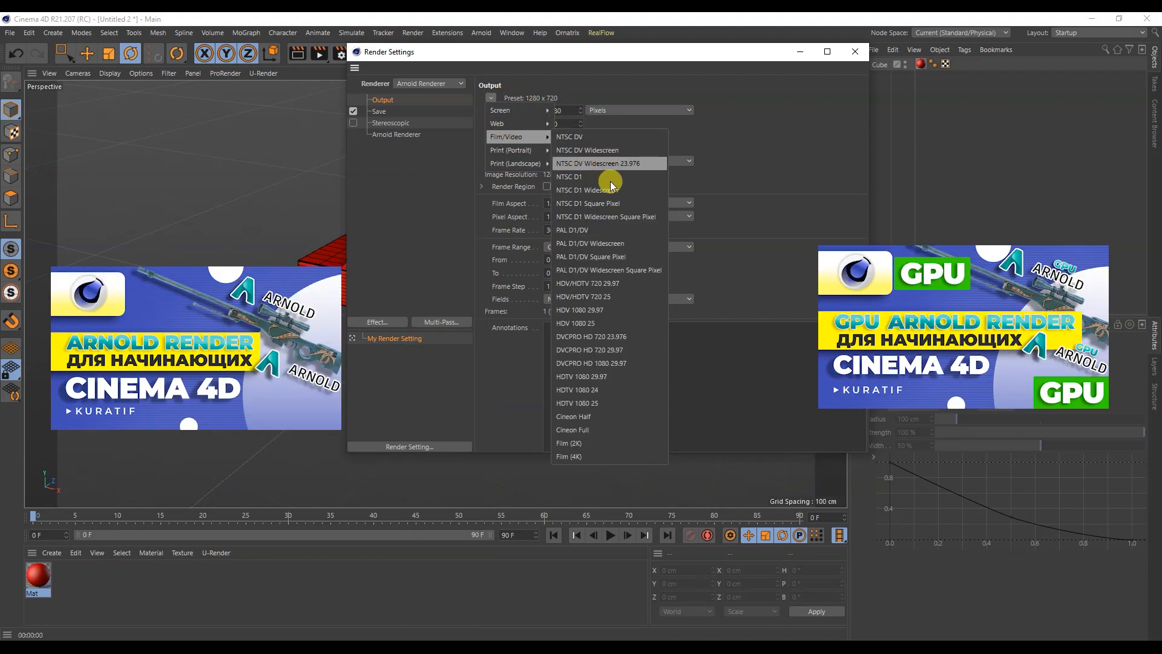
{"action": "left_click", "coordinate": [760, 121]}
{"action": "left_click", "coordinate": [411, 135]}
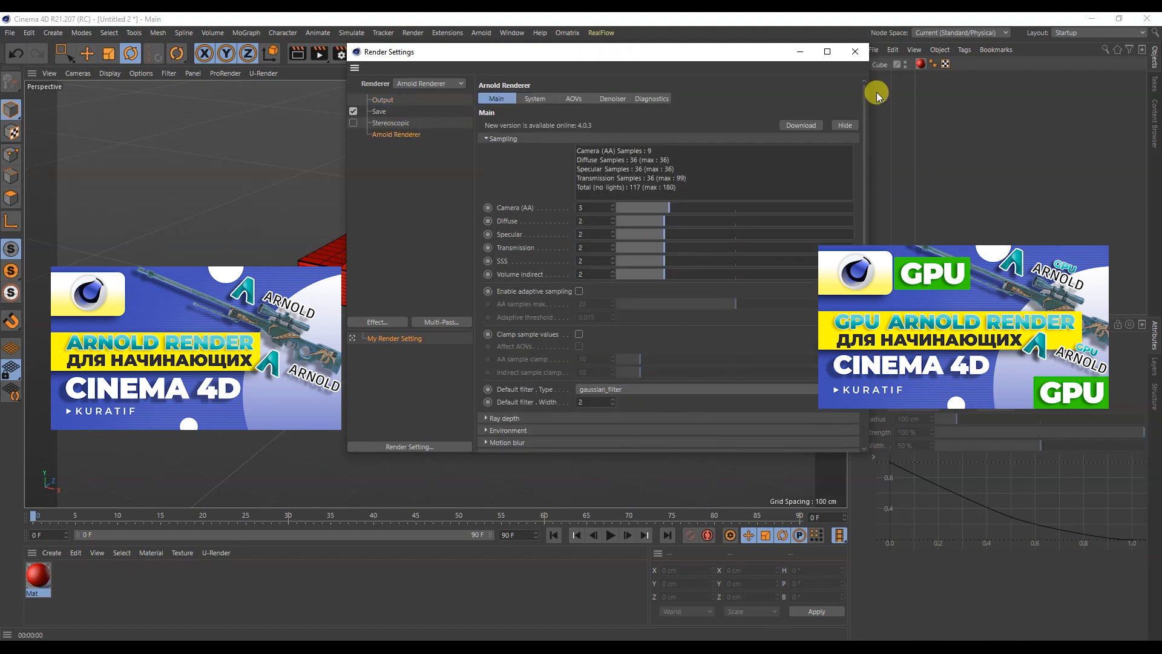
{"action": "left_click", "coordinate": [855, 51]}
Delete the red block from the scene
{"action": "left_click_drag", "start_coordinate": [449, 198], "coordinate": [476, 270], "text": "alt"}
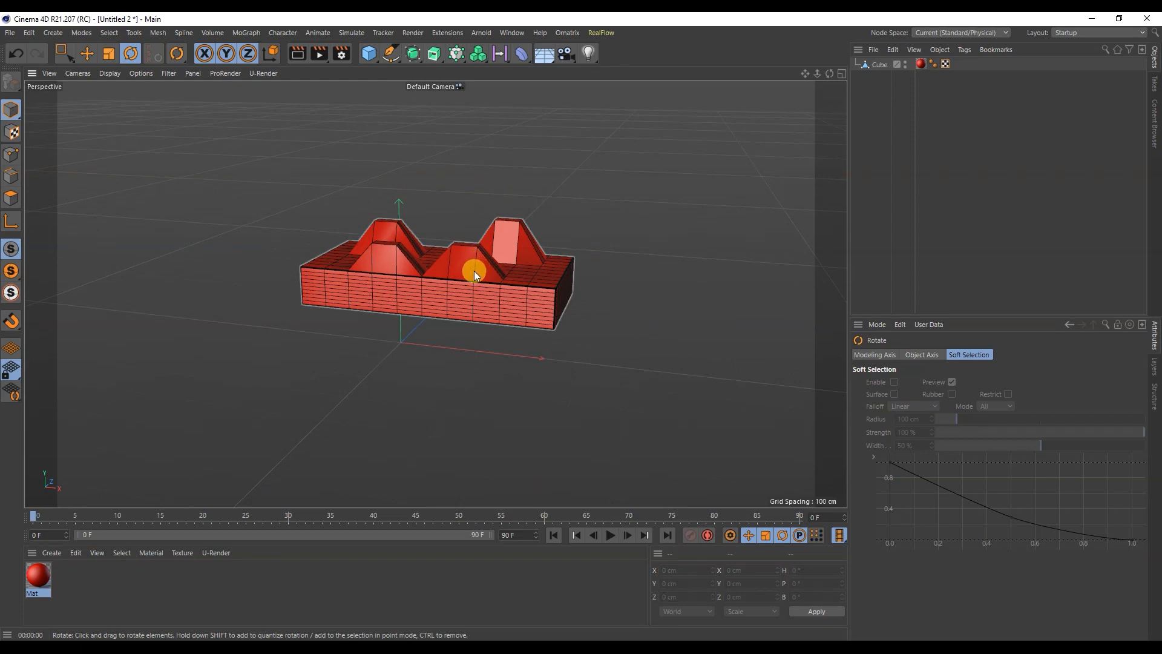
{"action": "left_click", "coordinate": [474, 270]}
{"action": "key", "text": "Delete"}
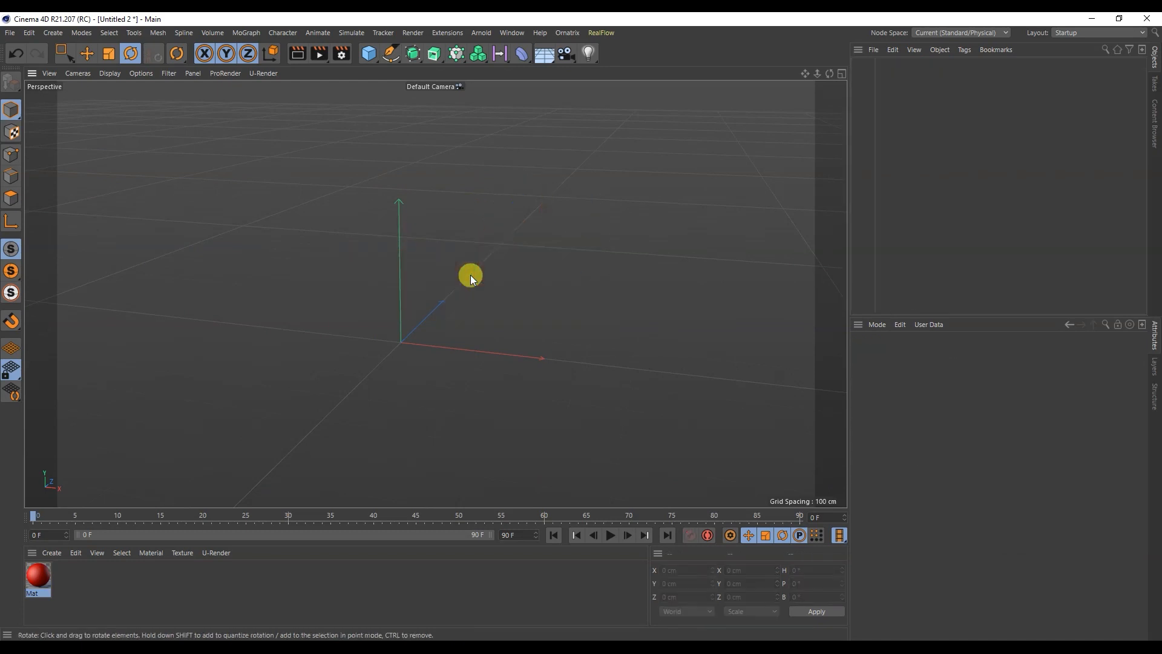
Add a Tube primitive with inner radius 131 cm, outer radius 168 cm and 45 rotation segments
{"action": "left_click_drag", "start_coordinate": [371, 55], "coordinate": [590, 91]}
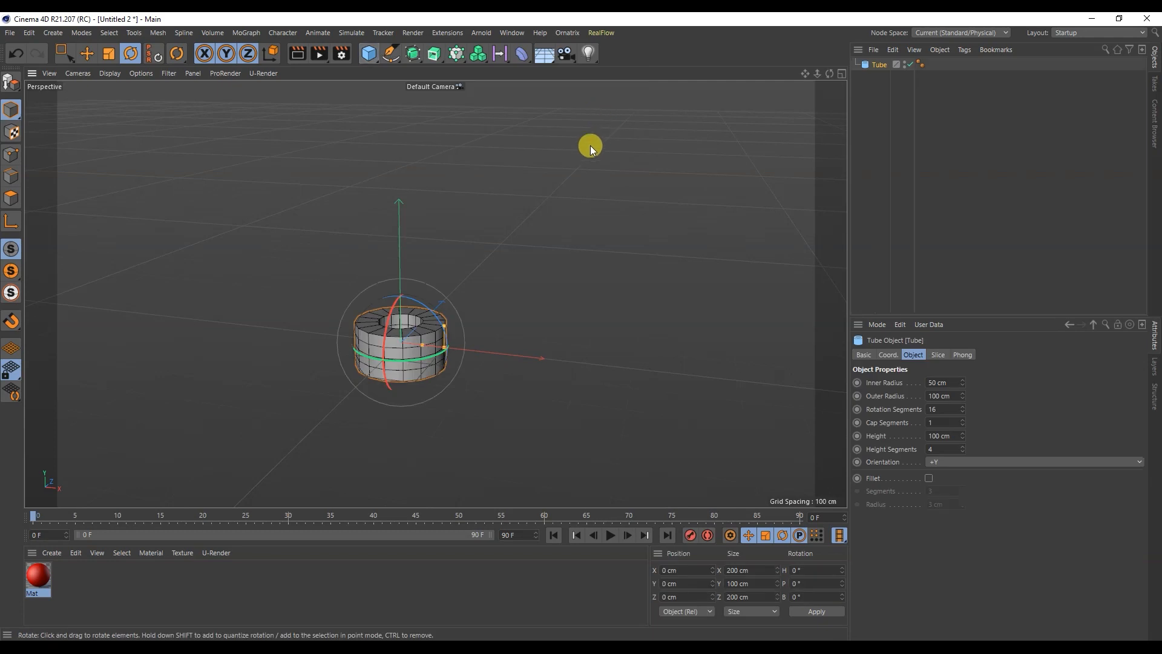
{"action": "scroll", "coordinate": [432, 261], "scroll_direction": "up", "scroll_amount": 5}
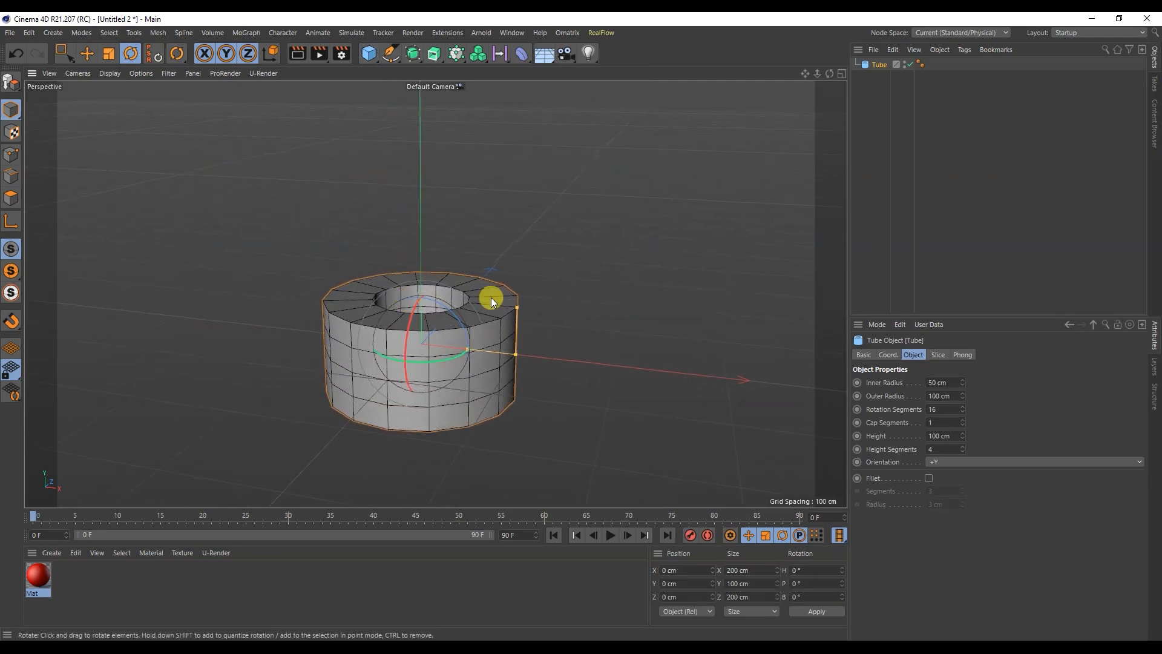
{"action": "left_click_drag", "start_coordinate": [964, 380], "coordinate": [872, 399]}
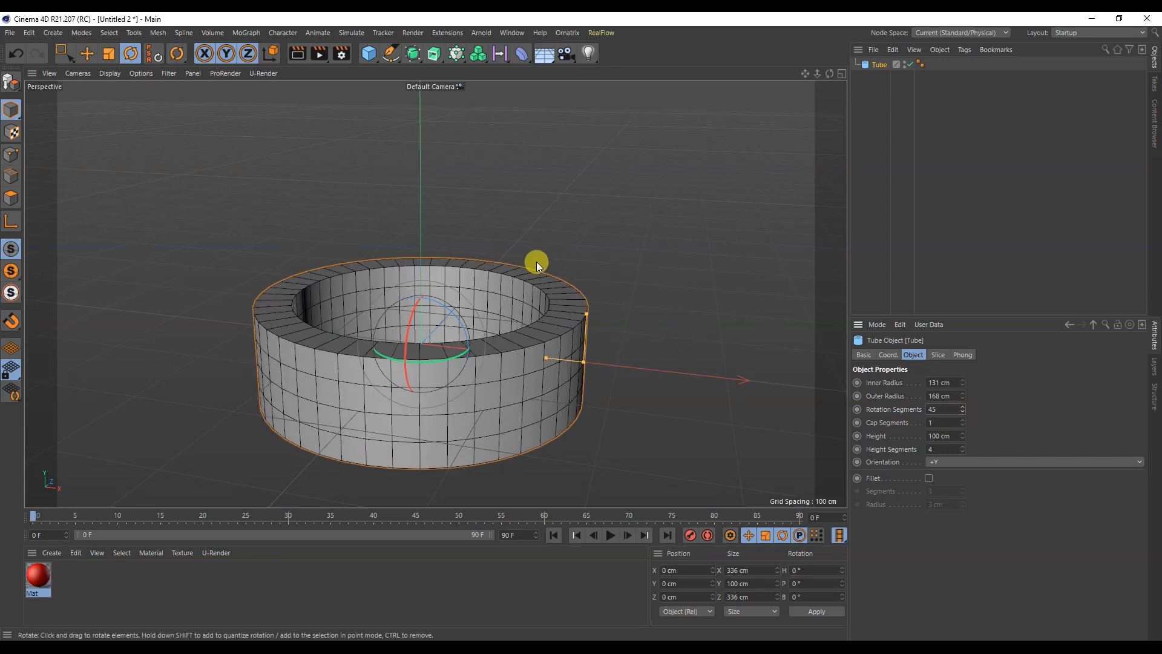
Enable the tube's fillet with 4 segments and a 9.5 cm radius, and deselect the tube
{"action": "left_click", "coordinate": [928, 478]}
{"action": "left_click_drag", "start_coordinate": [962, 491], "coordinate": [962, 499]}
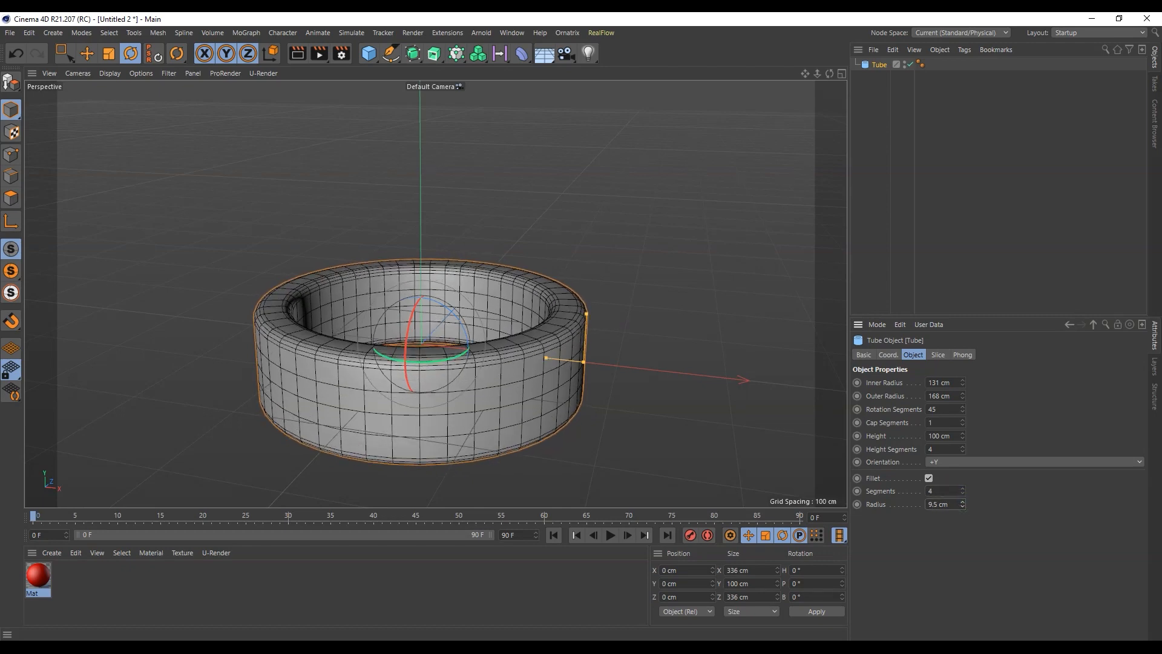
{"action": "left_click", "coordinate": [702, 419]}
{"action": "left_click_drag", "start_coordinate": [506, 310], "coordinate": [456, 337], "text": "alt"}
Add a second Tube with default dimensions and move it along X to about -335 cm, beside the first
{"action": "left_click_drag", "start_coordinate": [369, 53], "coordinate": [619, 113]}
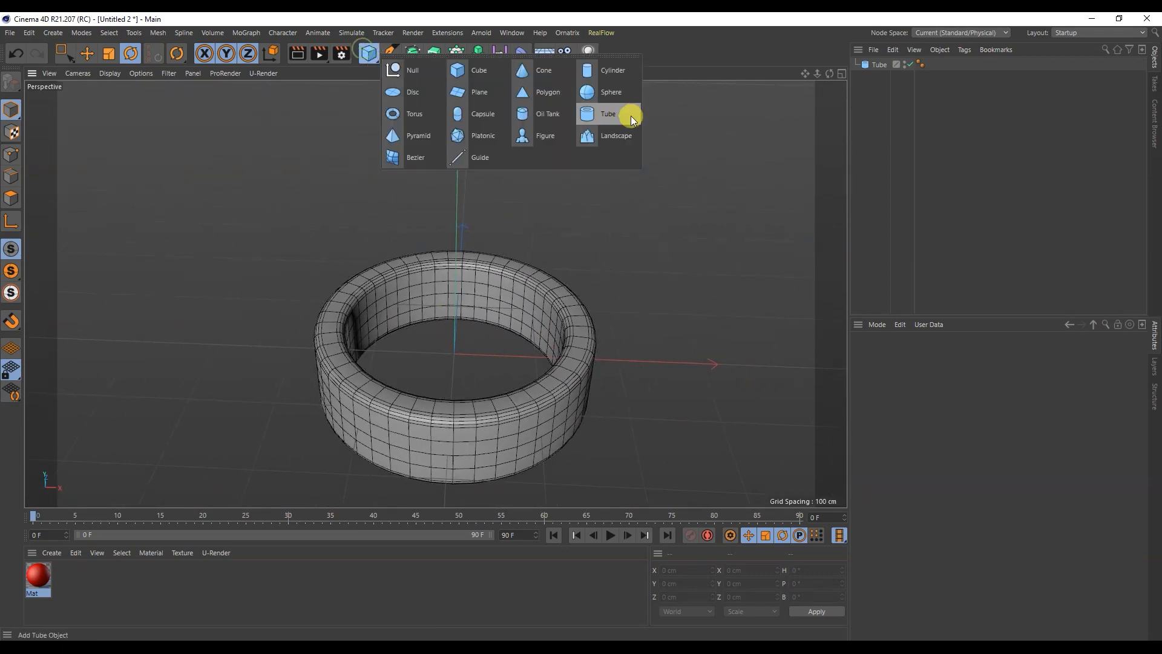
{"action": "left_click", "coordinate": [621, 114]}
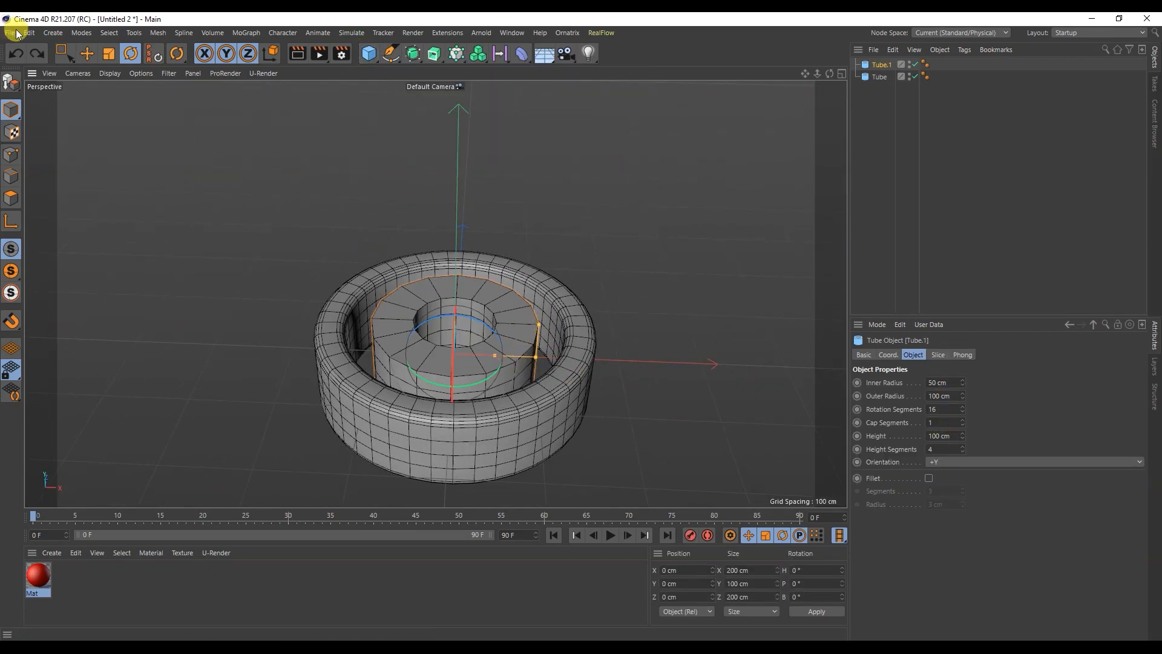
{"action": "left_click", "coordinate": [87, 53]}
{"action": "left_click_drag", "start_coordinate": [525, 354], "coordinate": [438, 336]}
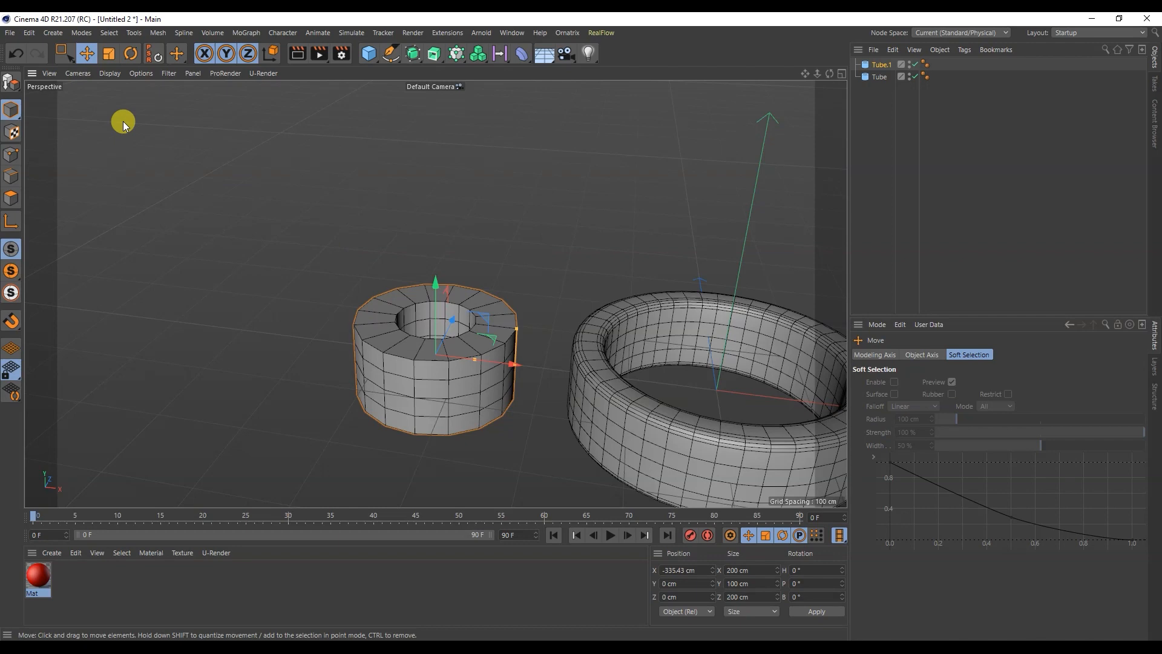
Make the second tube editable and bevel its upper outer edge loop with added subdivisions for a rounded edge
{"action": "left_click", "coordinate": [15, 87]}
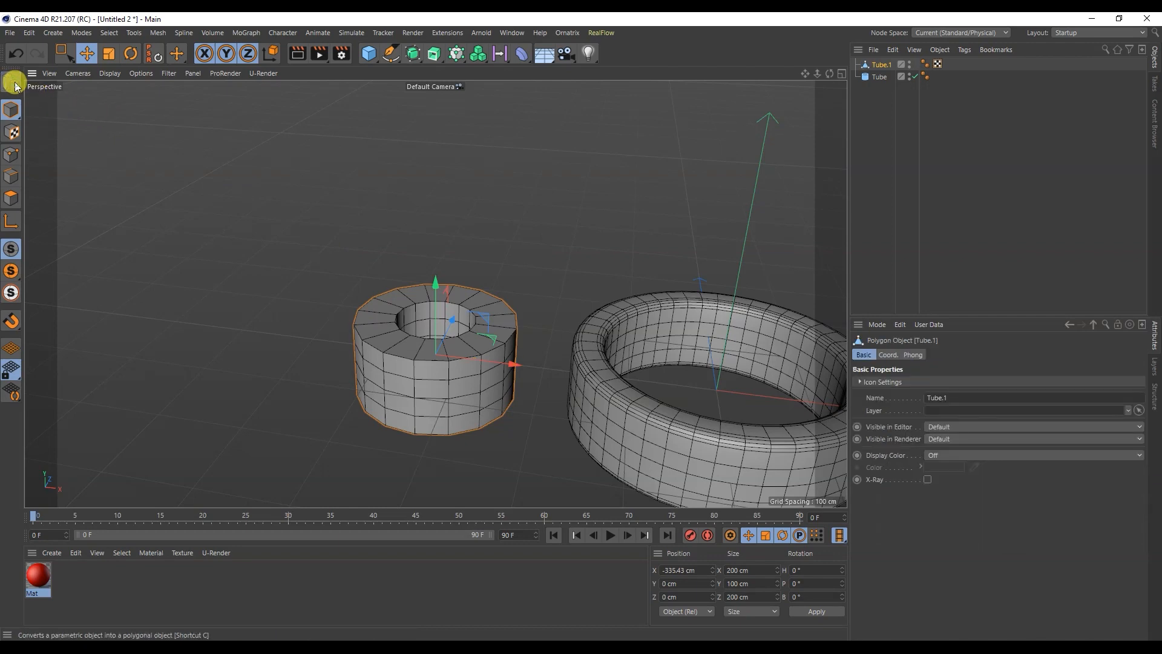
{"action": "left_click_drag", "start_coordinate": [402, 358], "coordinate": [495, 305], "text": "alt"}
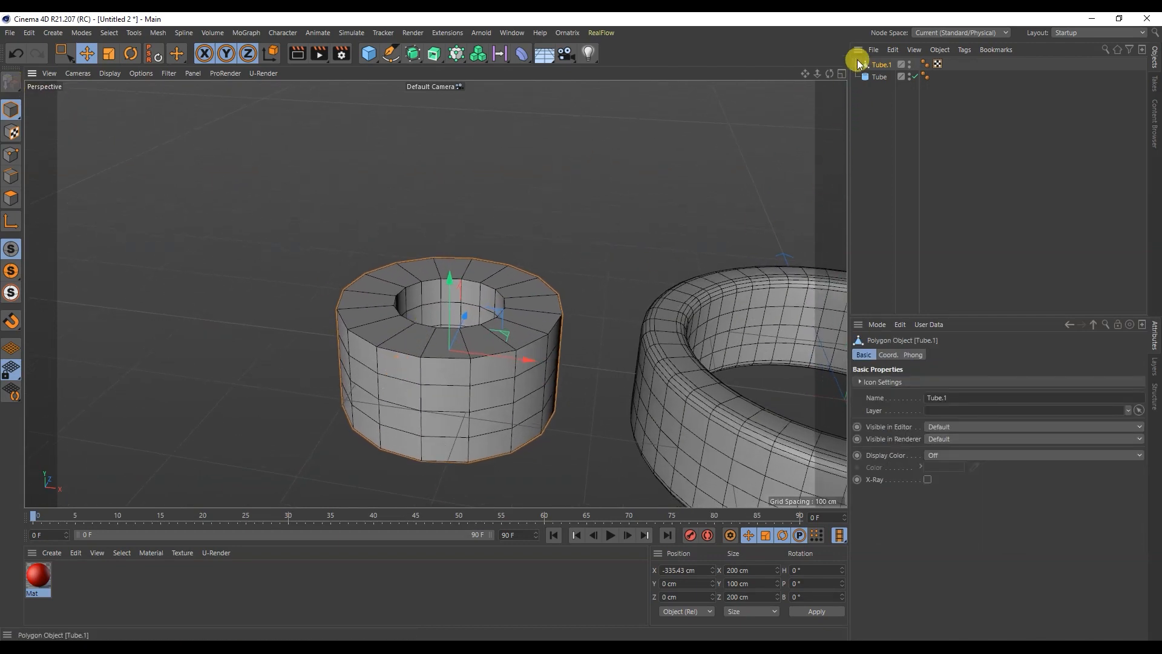
{"action": "left_click", "coordinate": [11, 175]}
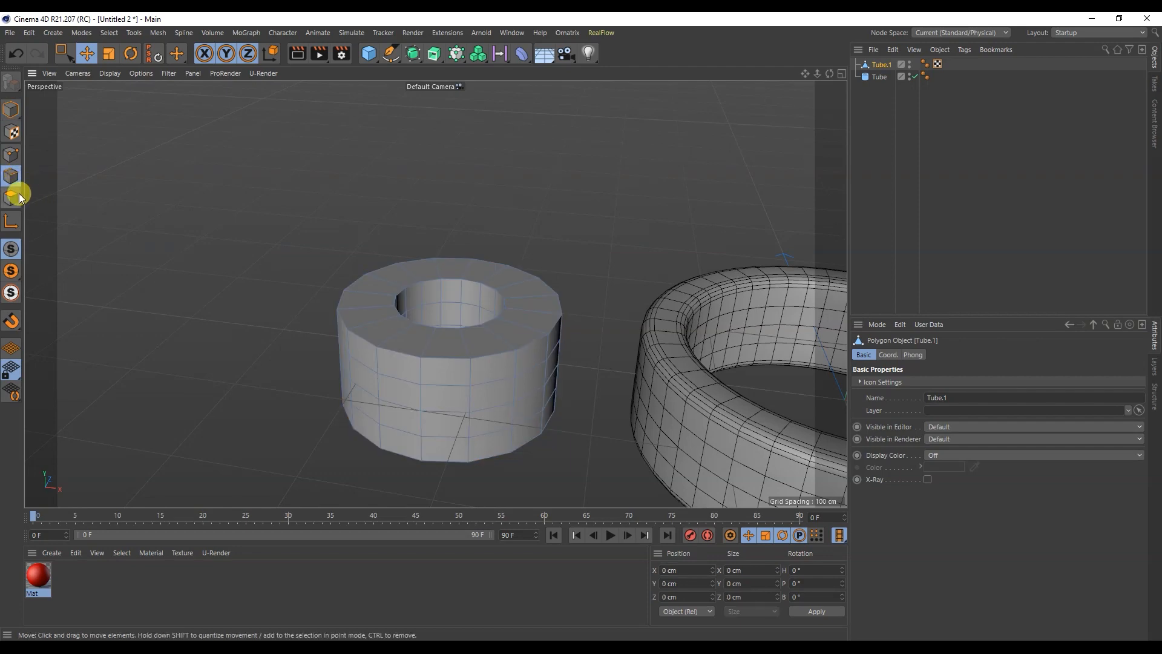
{"action": "double_click", "coordinate": [410, 351]}
{"action": "right_click", "coordinate": [411, 357]}
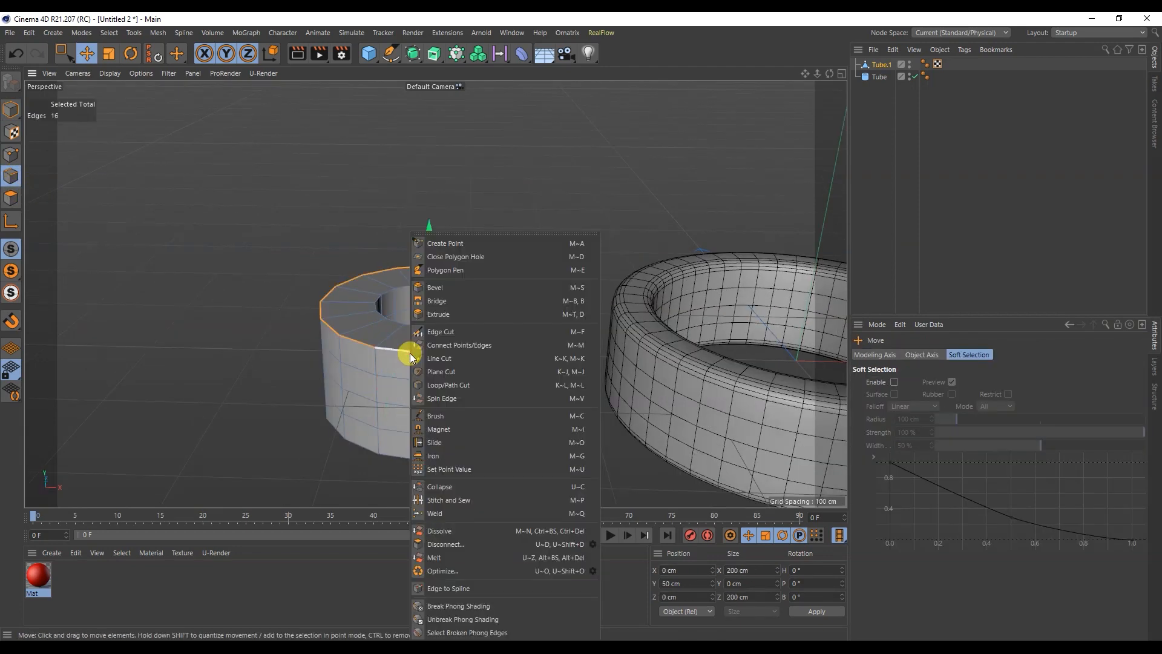
{"action": "left_click", "coordinate": [472, 289]}
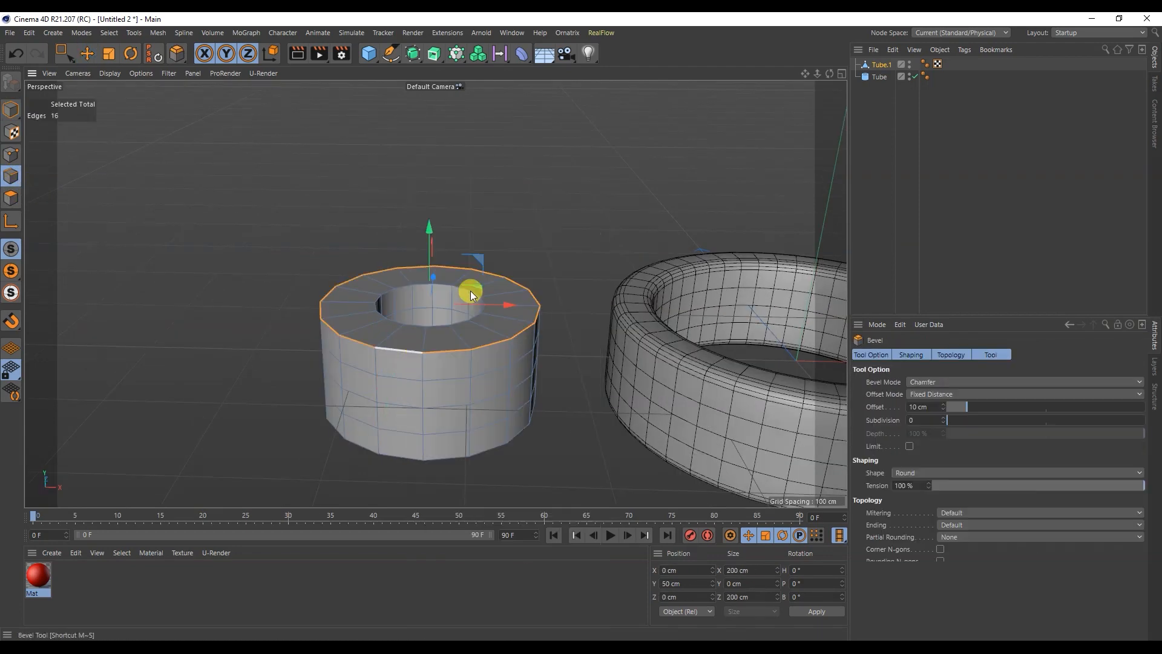
{"action": "left_click_drag", "start_coordinate": [365, 342], "coordinate": [369, 333]}
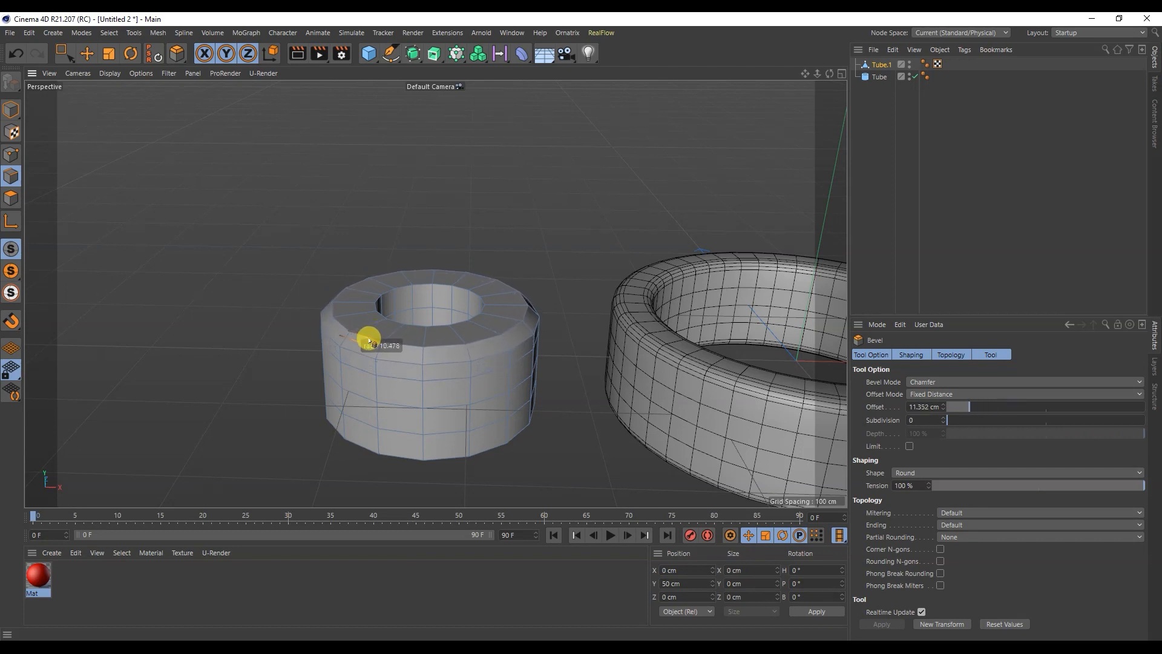
{"action": "left_click_drag", "start_coordinate": [946, 419], "coordinate": [942, 415]}
{"action": "mouse_move", "coordinate": [365, 339]}
{"action": "left_mouse_down"}
{"action": "mouse_move", "coordinate": [351, 337]}
{"action": "mouse_move", "coordinate": [360, 338]}
{"action": "left_mouse_up"}
Select the lower outer edge loop of the second tube
{"action": "left_click", "coordinate": [87, 53]}
{"action": "double_click", "coordinate": [368, 455]}
{"action": "right_click", "coordinate": [267, 394]}
{"action": "left_click", "coordinate": [270, 401]}
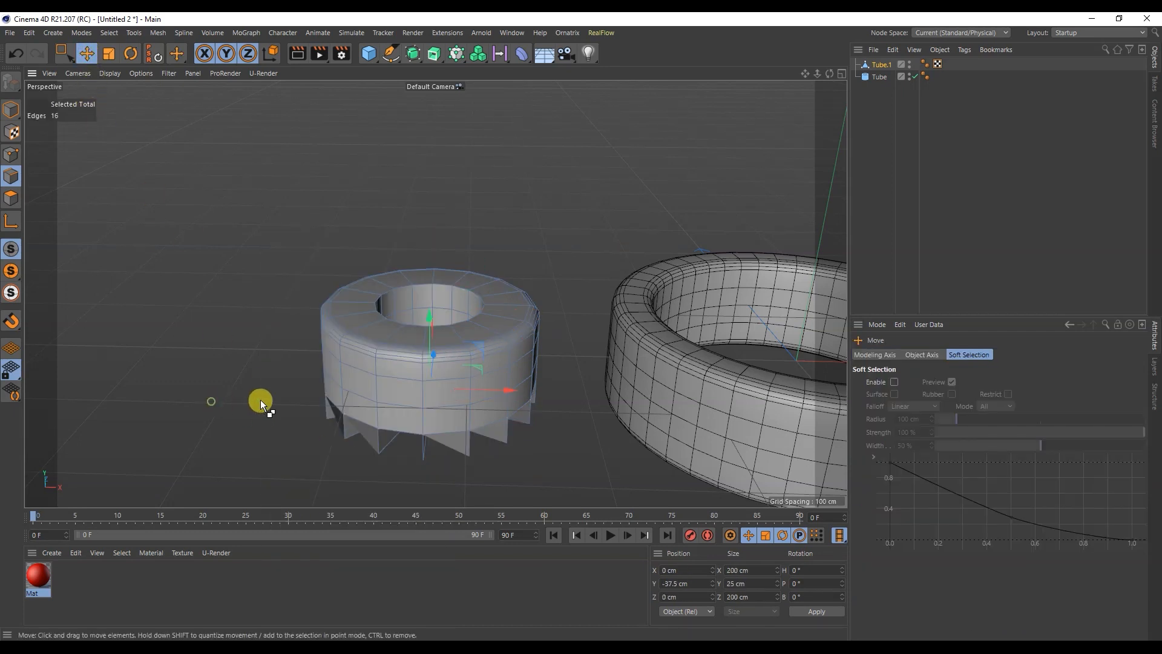
{"action": "key", "text": "ctrl+z"}
Bevel the selected lower edge loop by about 9.5 cm, return to model mode and deselect the tube
{"action": "right_click", "coordinate": [316, 427]}
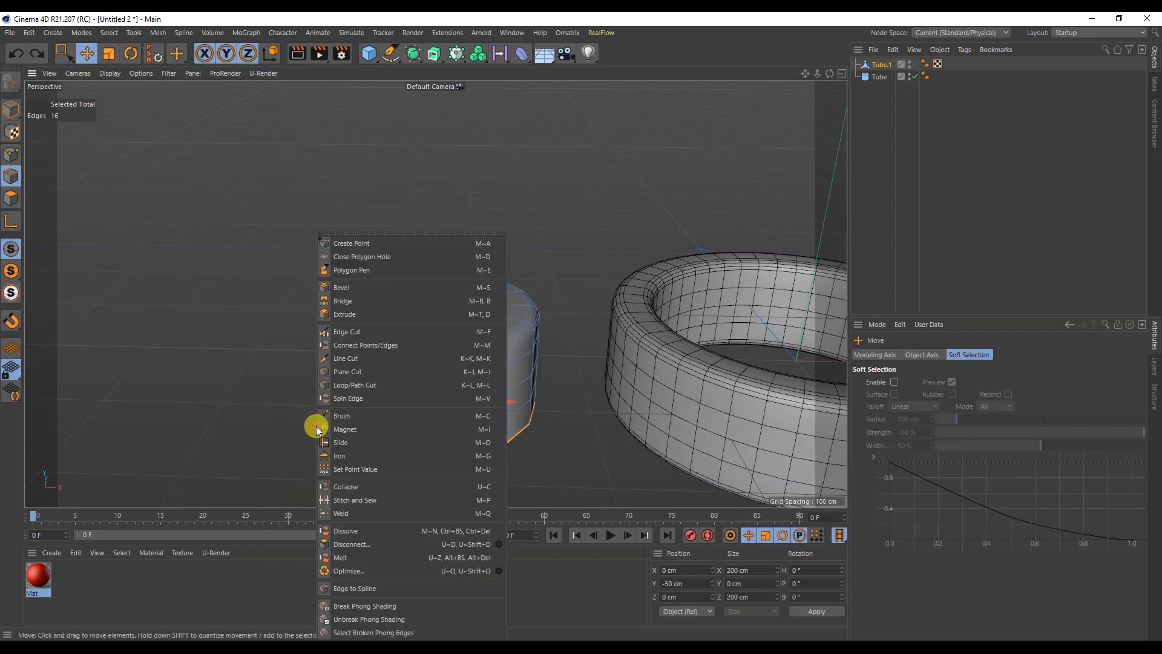
{"action": "left_click", "coordinate": [357, 289]}
{"action": "left_click_drag", "start_coordinate": [358, 447], "coordinate": [366, 440]}
{"action": "left_click", "coordinate": [86, 54]}
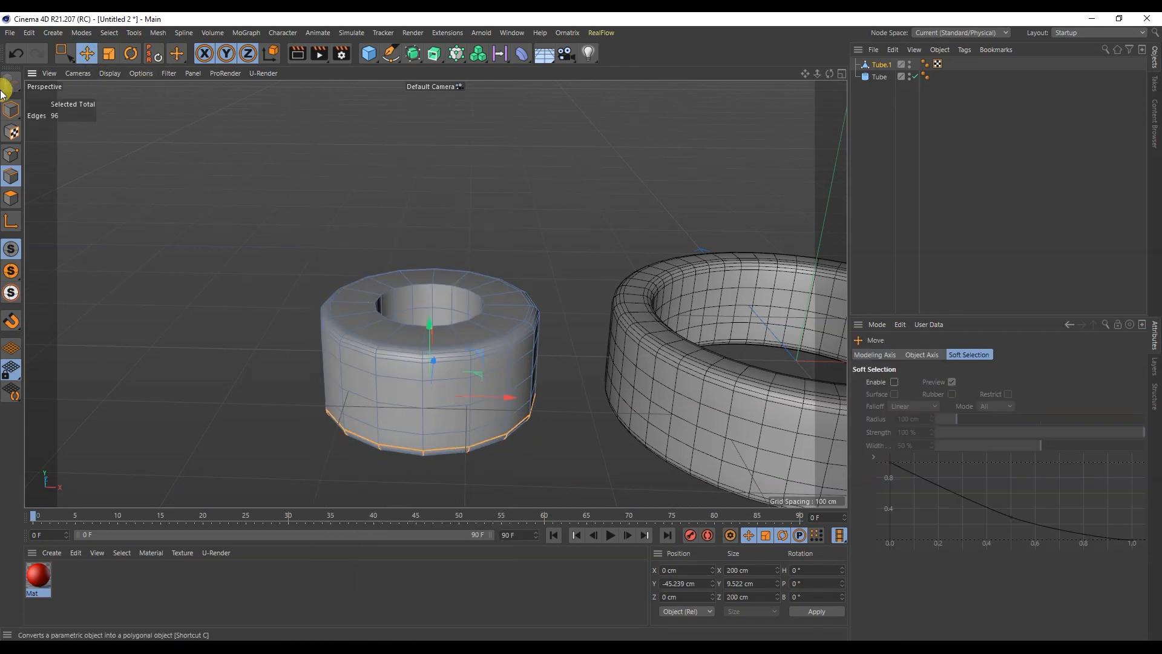
{"action": "key", "text": "Return"}
{"action": "left_click", "coordinate": [228, 261]}
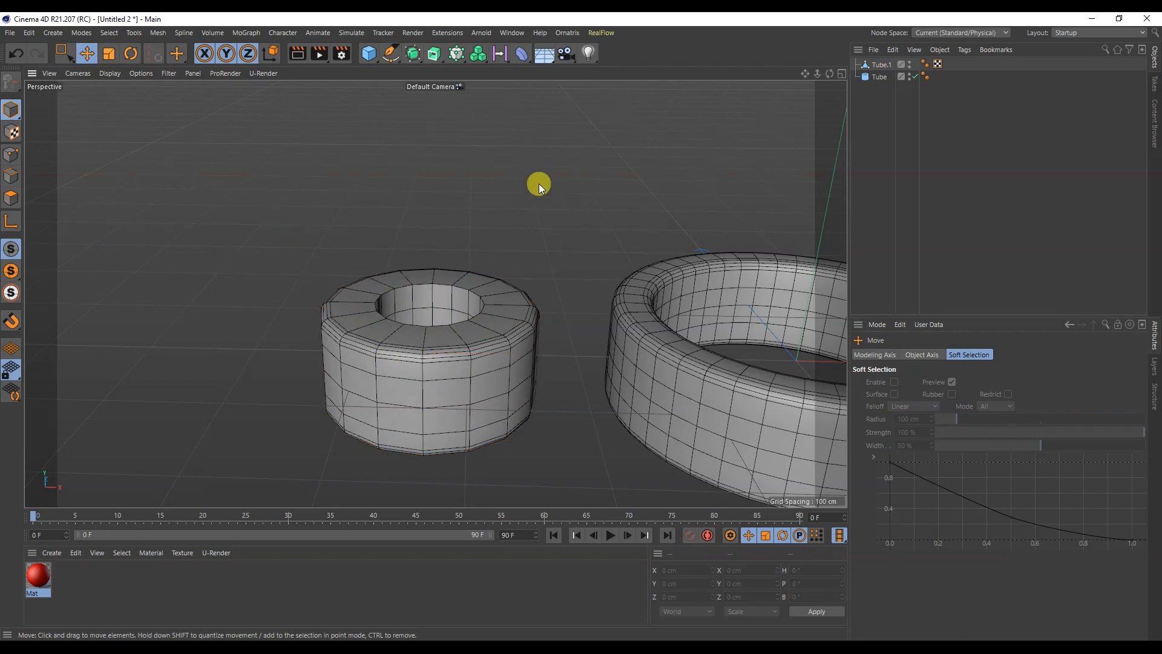
Add a Subdivision Surface generator and make the beveled second tube its child
{"action": "left_click_drag", "start_coordinate": [506, 241], "coordinate": [411, 300], "text": "alt"}
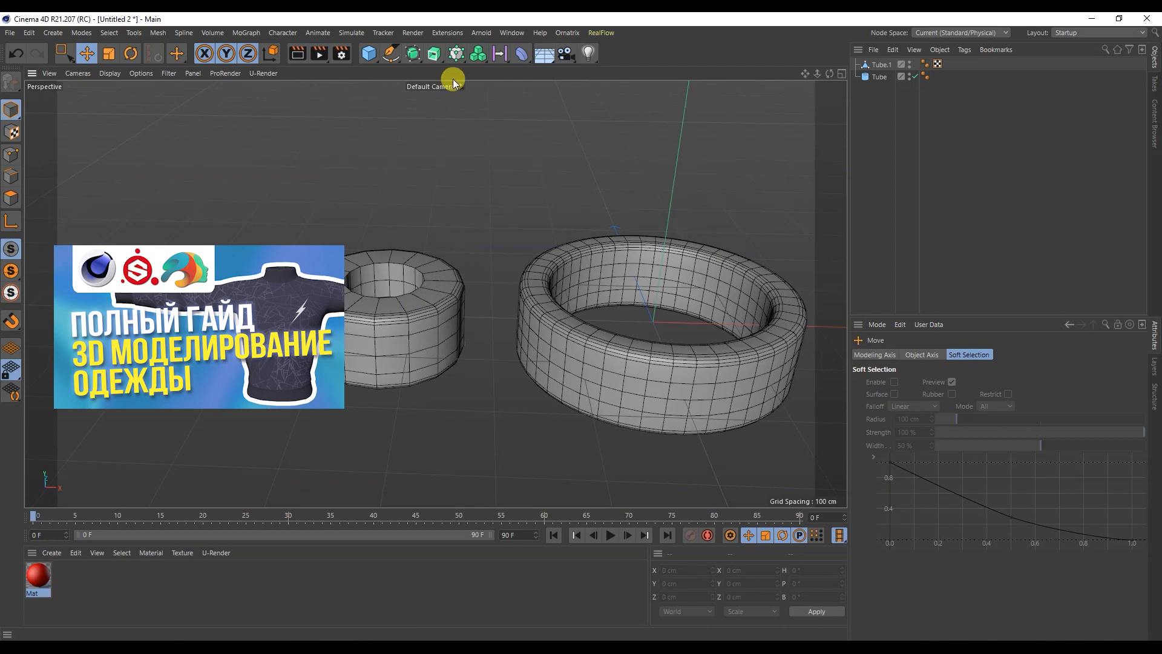
{"action": "left_click", "coordinate": [413, 54]}
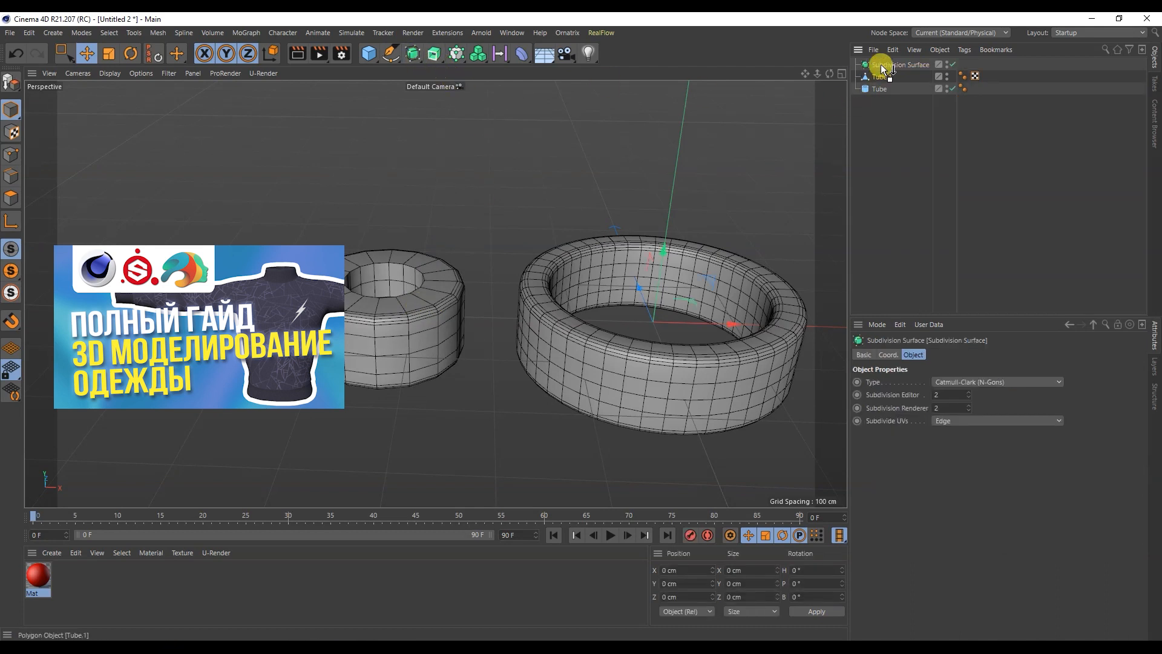
{"action": "left_click_drag", "start_coordinate": [880, 64], "coordinate": [880, 64]}
{"action": "left_click", "coordinate": [881, 163]}
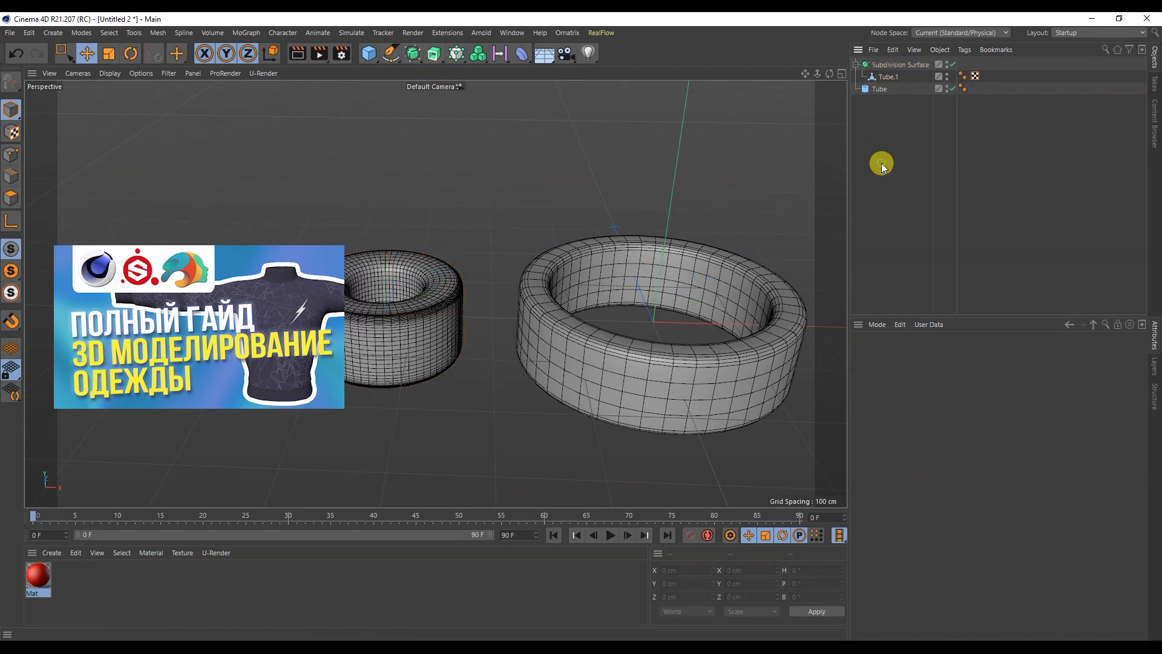
Switch the viewport display to smooth shading without wireframe lines to compare the two tubes
{"action": "left_click", "coordinate": [89, 75]}
{"action": "mouse_move", "coordinate": [124, 74]}
{"action": "left_click", "coordinate": [114, 89]}
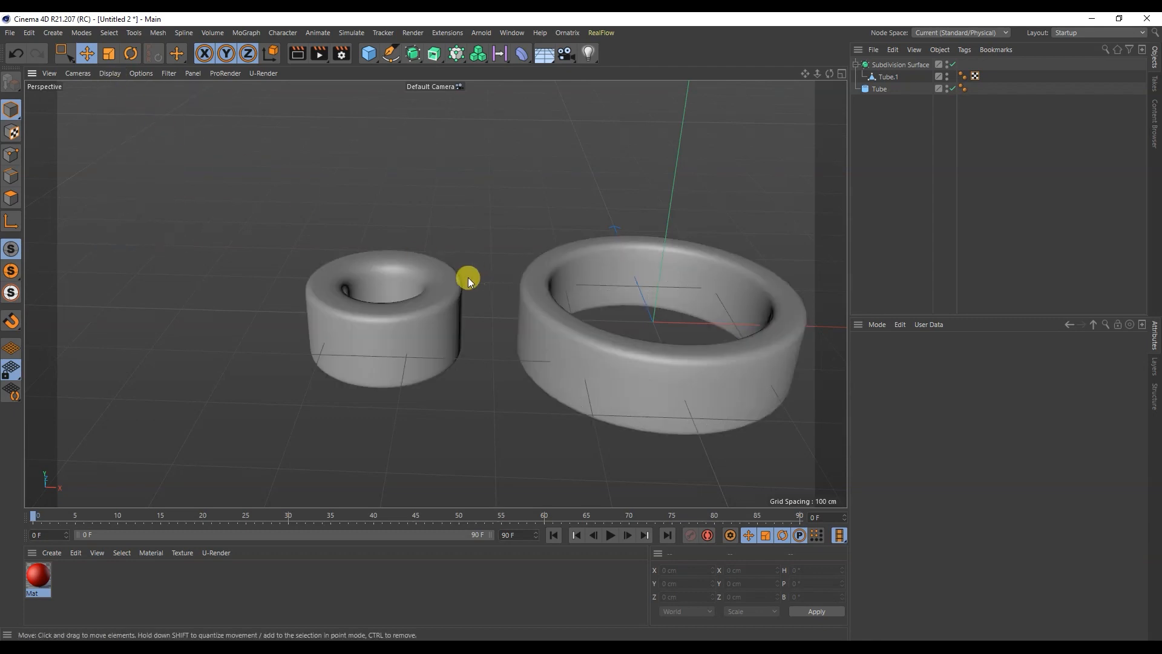
{"action": "left_click_drag", "start_coordinate": [469, 278], "coordinate": [422, 274], "text": "alt"}
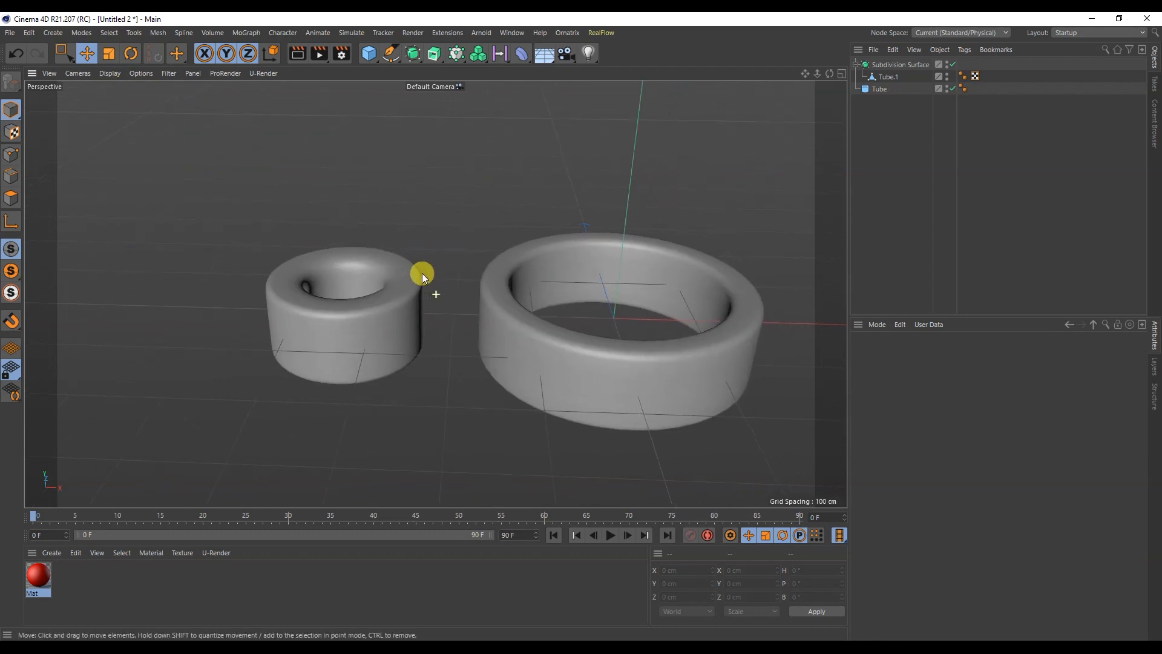
Turn off the Subdivision Surface and delete all objects from the scene
{"action": "left_click", "coordinate": [952, 65]}
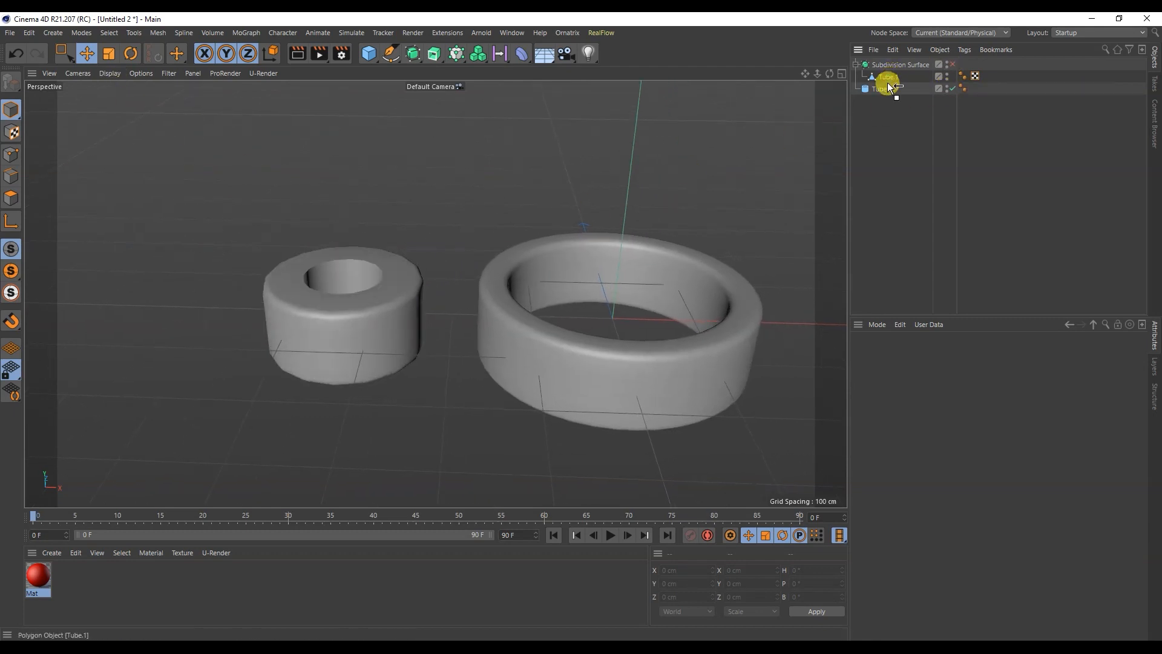
{"action": "left_click", "coordinate": [887, 87]}
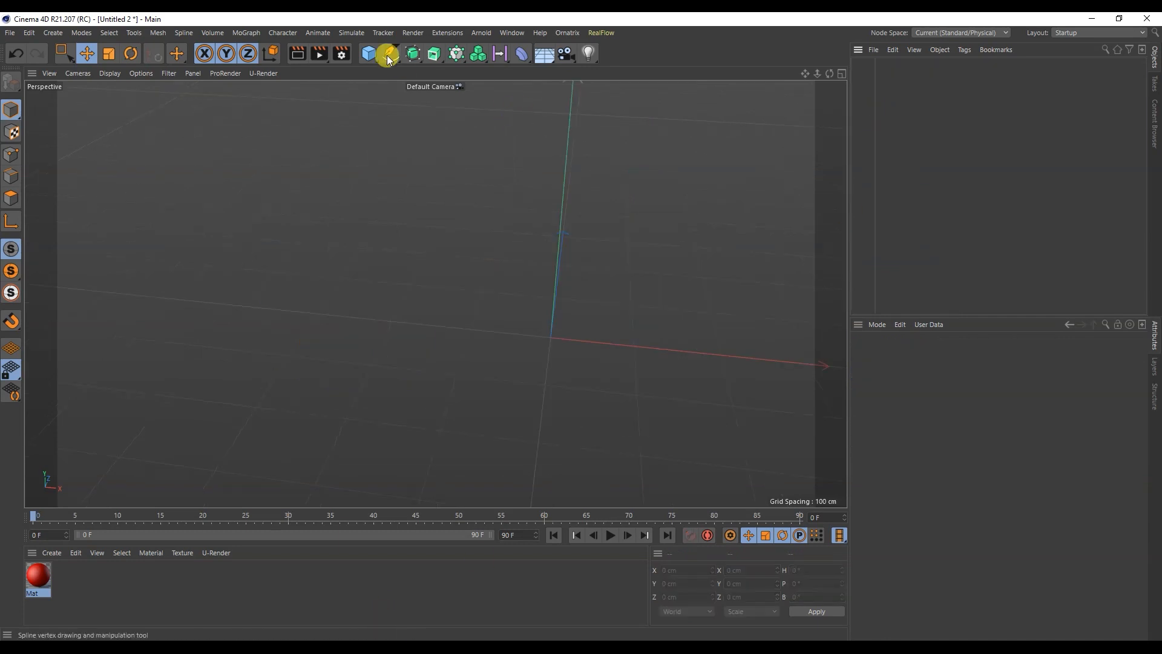
Add a Star spline to the empty scene
{"action": "left_click", "coordinate": [394, 54]}
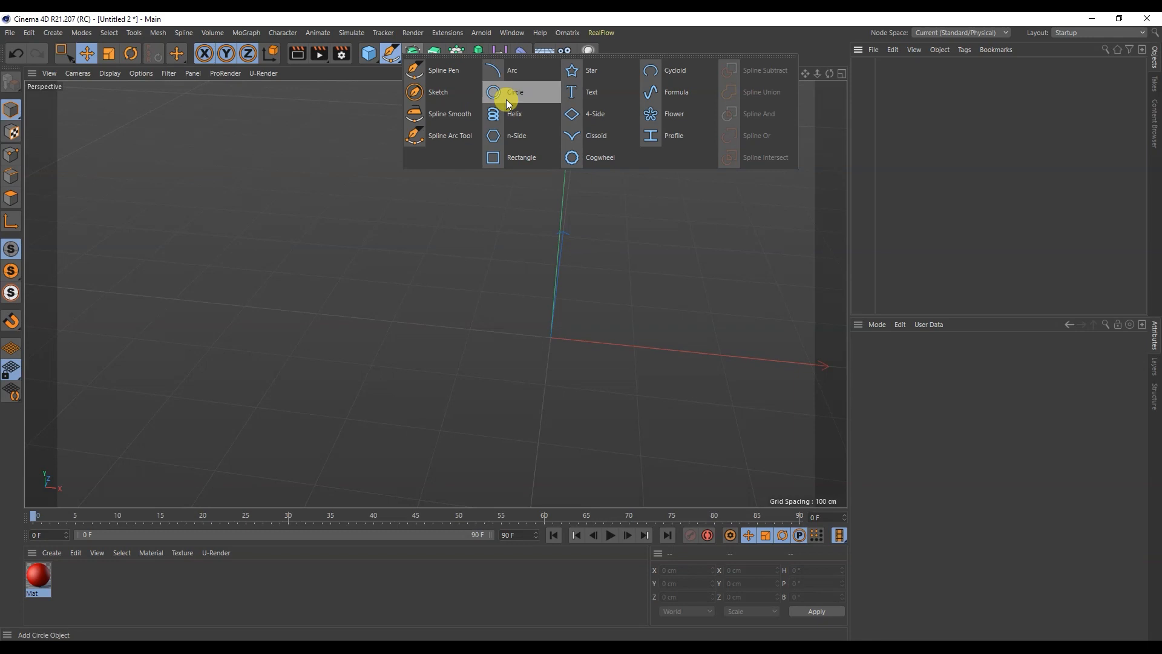
{"action": "left_click", "coordinate": [593, 74]}
{"action": "left_click_drag", "start_coordinate": [571, 224], "coordinate": [401, 166], "text": "alt"}
Add an Extrude generator and make the Star spline its child
{"action": "left_click_drag", "start_coordinate": [437, 62], "coordinate": [457, 70]}
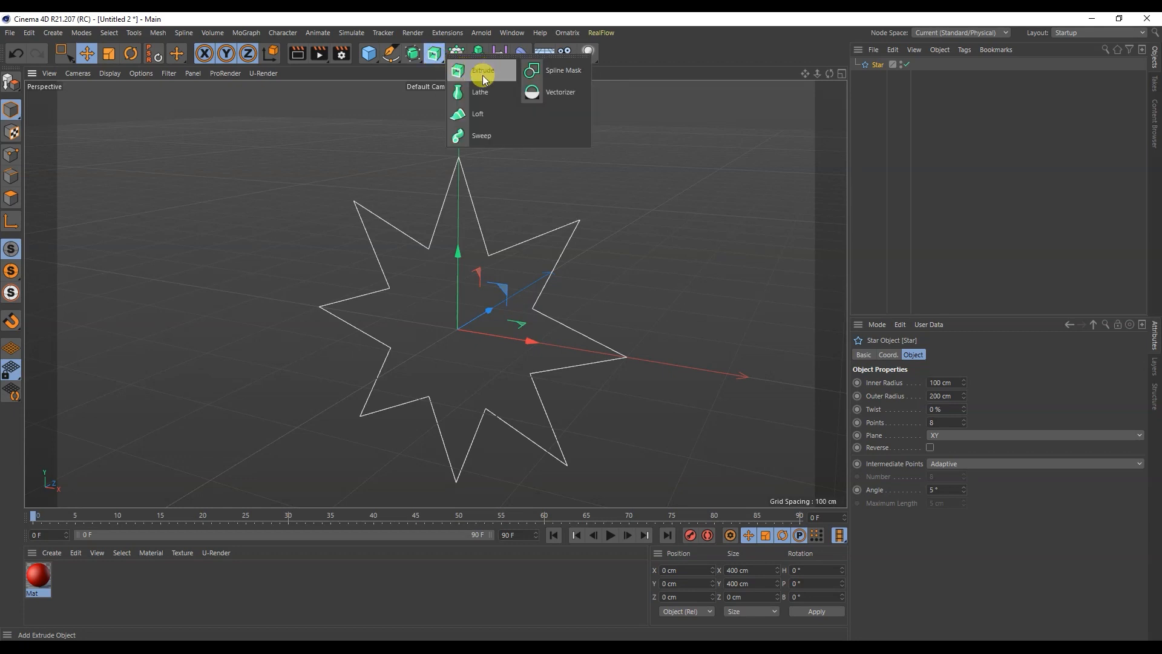
{"action": "left_click", "coordinate": [482, 75]}
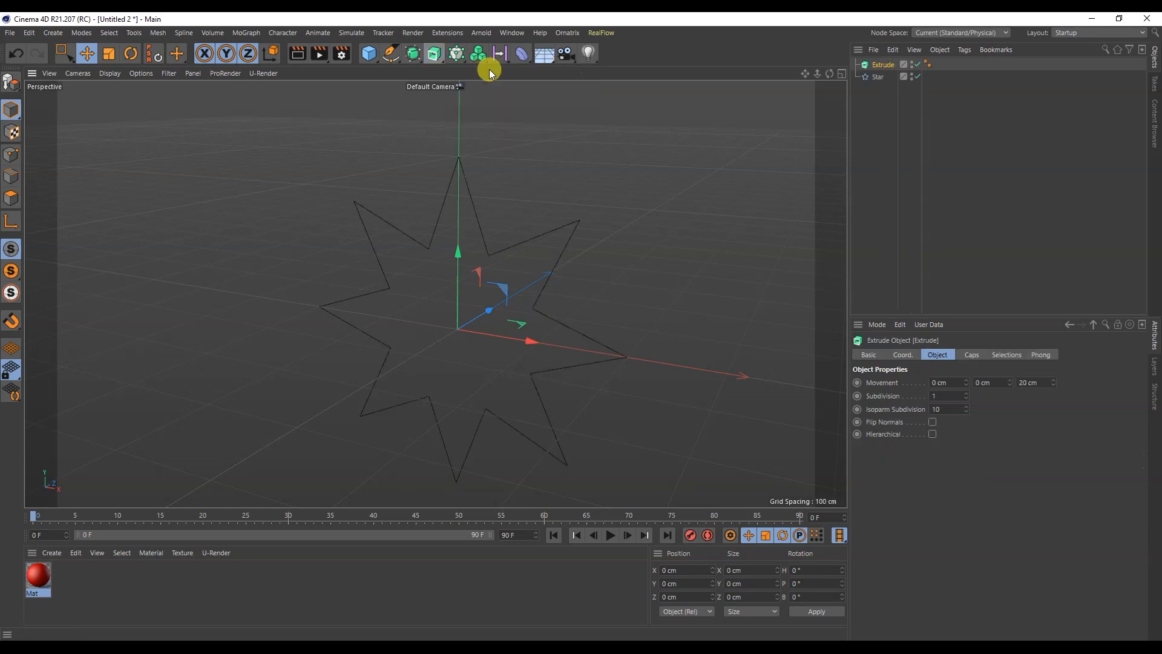
{"action": "left_click_drag", "start_coordinate": [883, 64], "coordinate": [884, 64]}
{"action": "left_click_drag", "start_coordinate": [508, 242], "coordinate": [877, 109], "text": "alt"}
{"action": "left_click", "coordinate": [882, 64]}
Set the star's extrusion depth to 47 cm along Z and its subdivision to 2
{"action": "left_click_drag", "start_coordinate": [1010, 383], "coordinate": [1053, 357]}
{"action": "key", "text": "ctrl+z"}
{"action": "left_click_drag", "start_coordinate": [661, 368], "coordinate": [427, 335], "text": "alt"}
{"action": "left_click_drag", "start_coordinate": [1053, 383], "coordinate": [1053, 401]}
{"action": "left_click_drag", "start_coordinate": [399, 334], "coordinate": [507, 367], "text": "alt"}
{"action": "left_click", "coordinate": [965, 394]}
{"action": "left_click_drag", "start_coordinate": [615, 355], "coordinate": [482, 300], "text": "alt"}
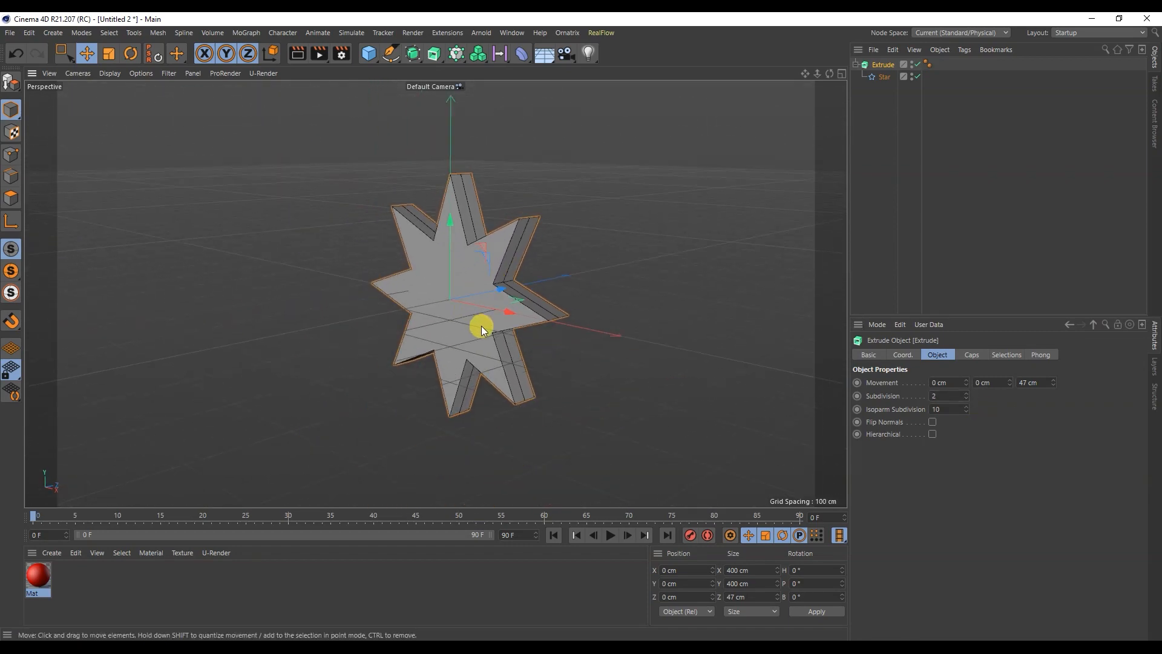
Delete the extruded star and add a Subdivision Surface generator to the scene
{"action": "key", "text": "Delete"}
{"action": "left_click", "coordinate": [432, 53]}
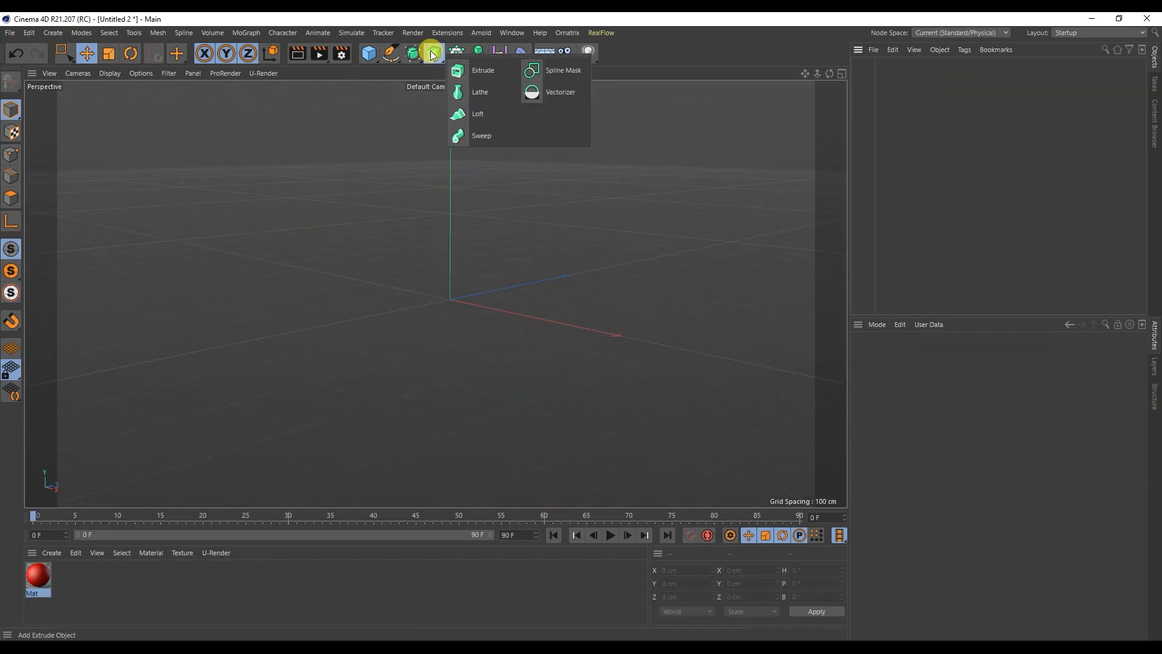
{"action": "left_click", "coordinate": [416, 53]}
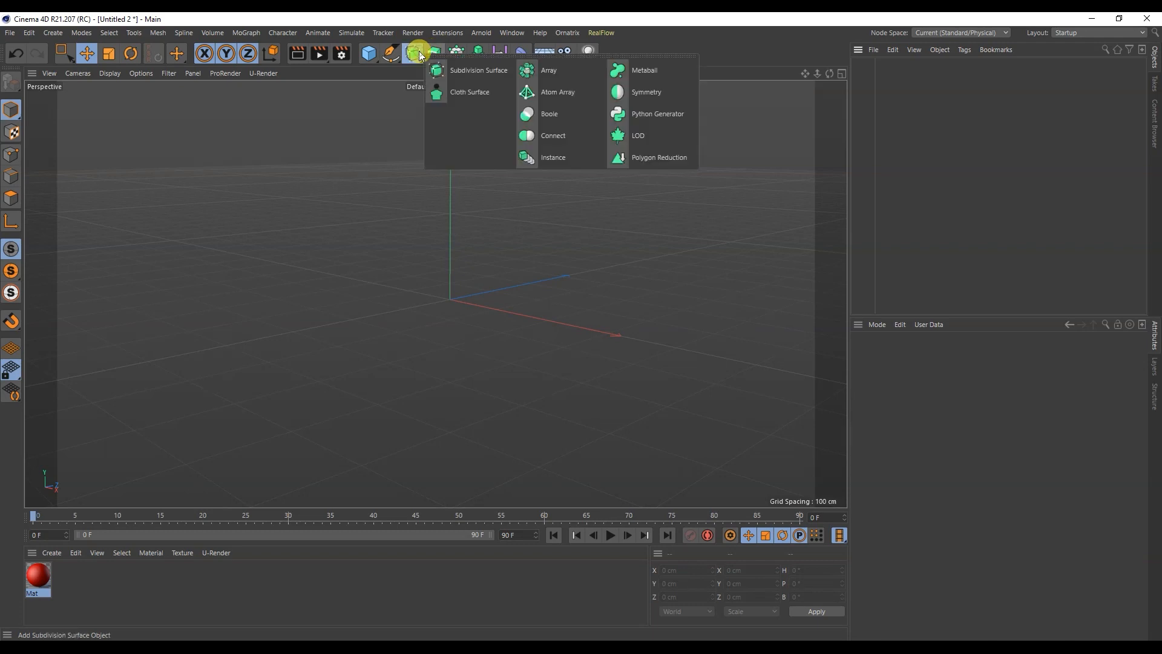
{"action": "left_click", "coordinate": [456, 72]}
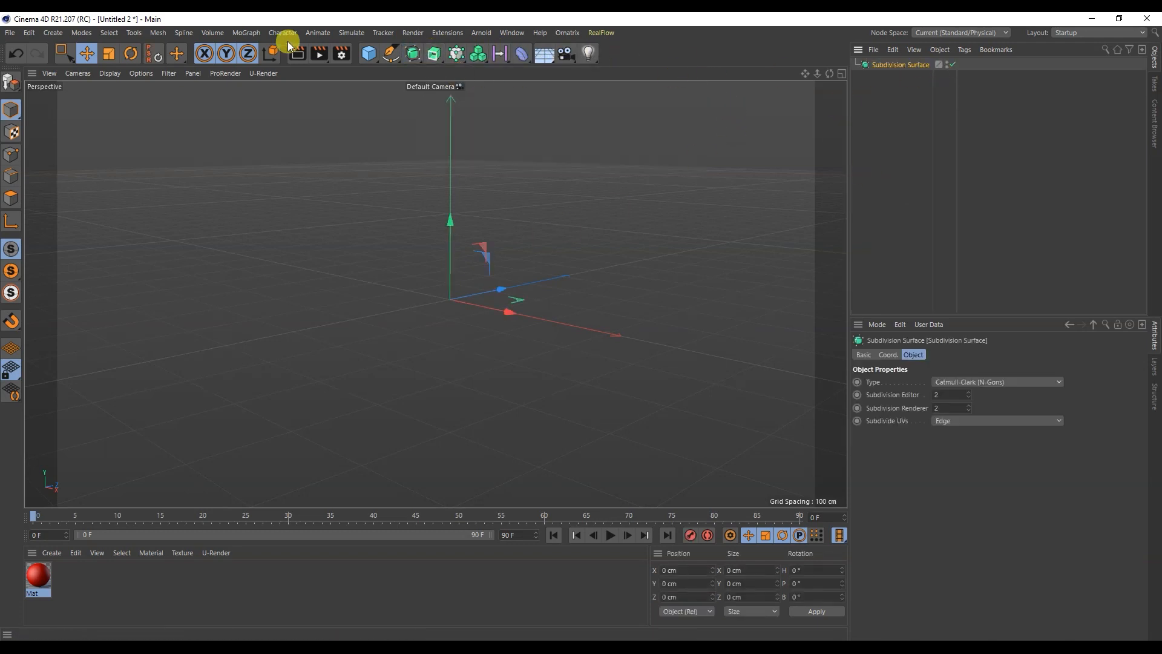
Add a Tube primitive, make it the child of the Subdivision Surface and deselect it
{"action": "left_click", "coordinate": [376, 59]}
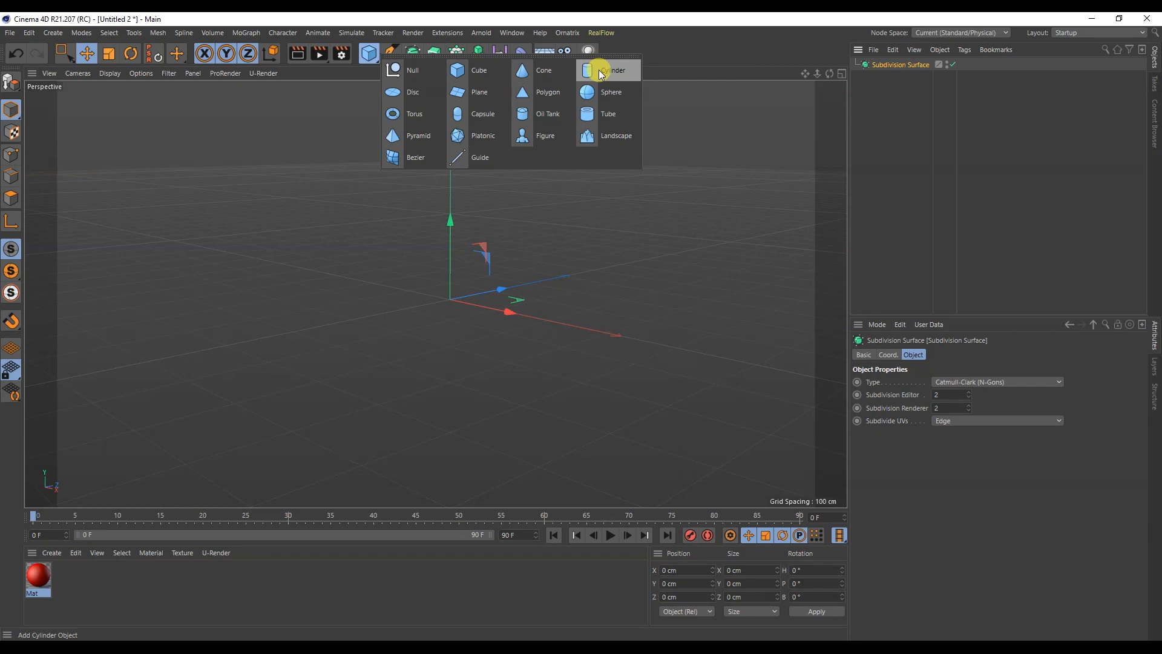
{"action": "left_click", "coordinate": [604, 115]}
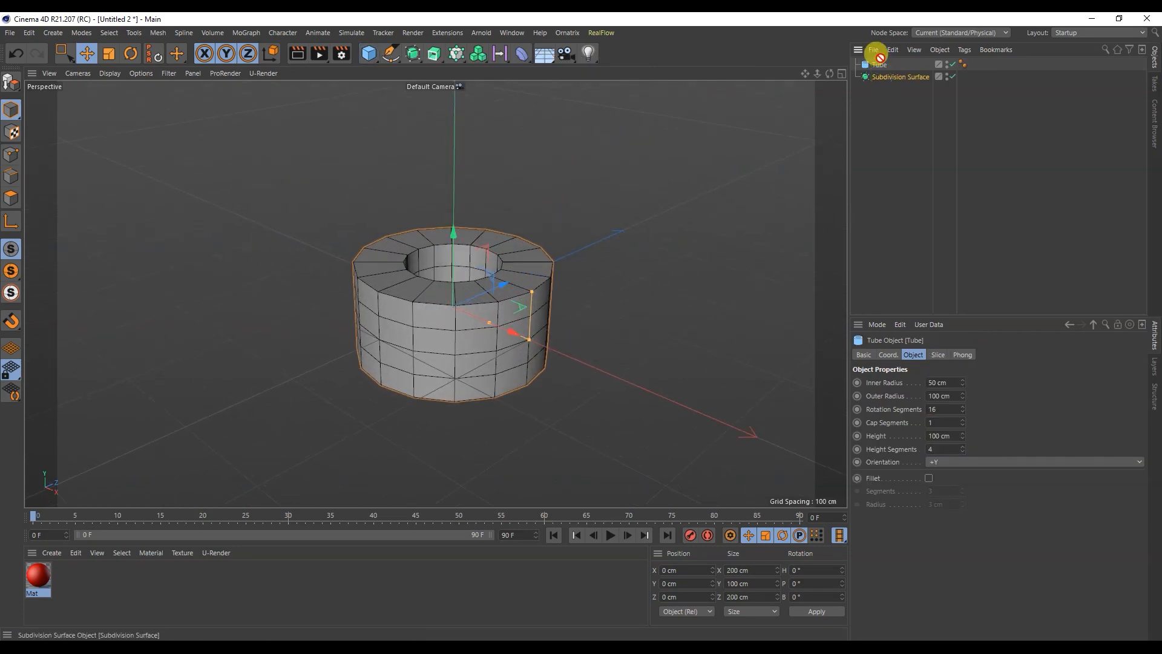
{"action": "left_click_drag", "start_coordinate": [880, 73], "coordinate": [880, 75]}
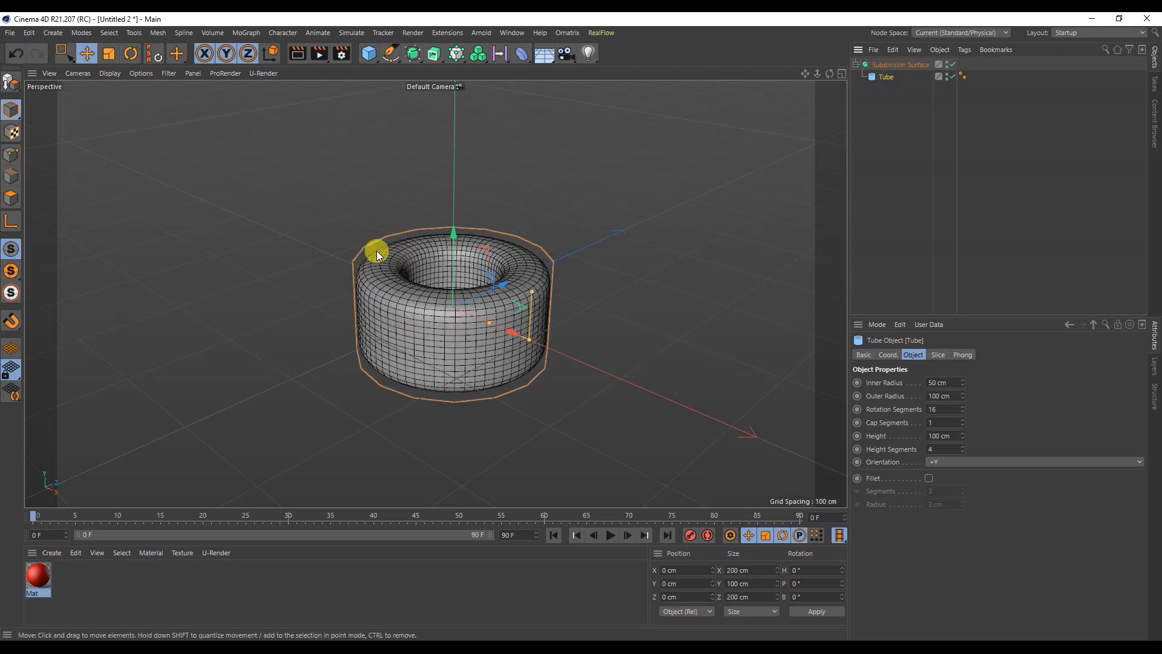
{"action": "left_click", "coordinate": [506, 423]}
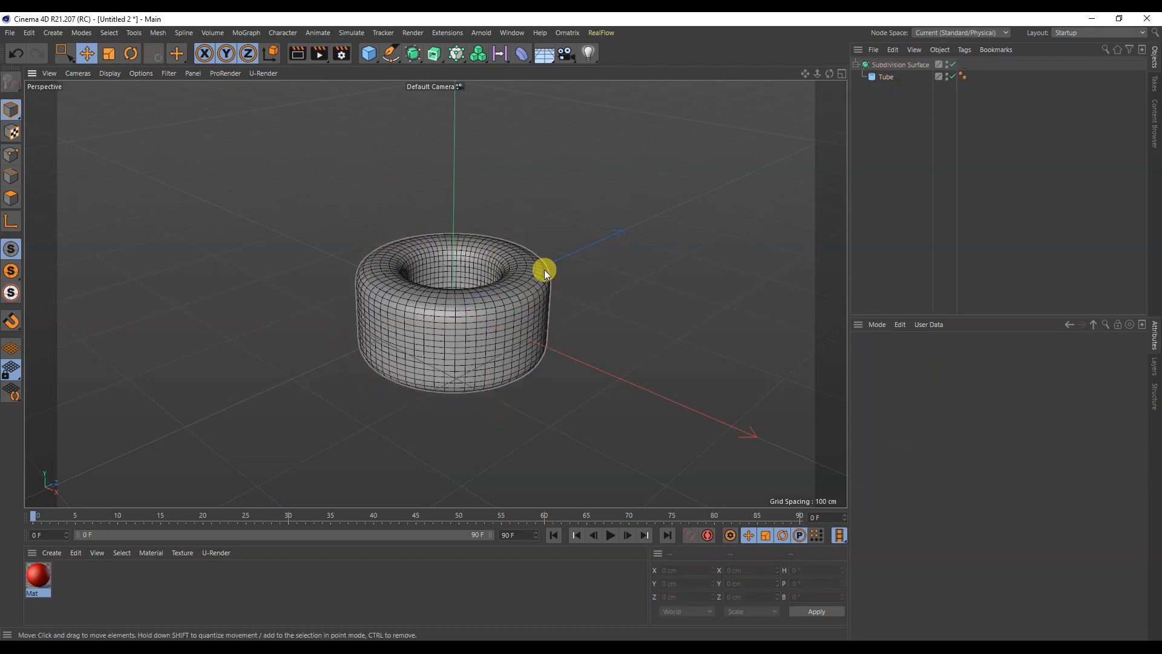
Toggle the Subdivision Surface off and on to compare the tube with and without smoothing
{"action": "left_click", "coordinate": [953, 65]}
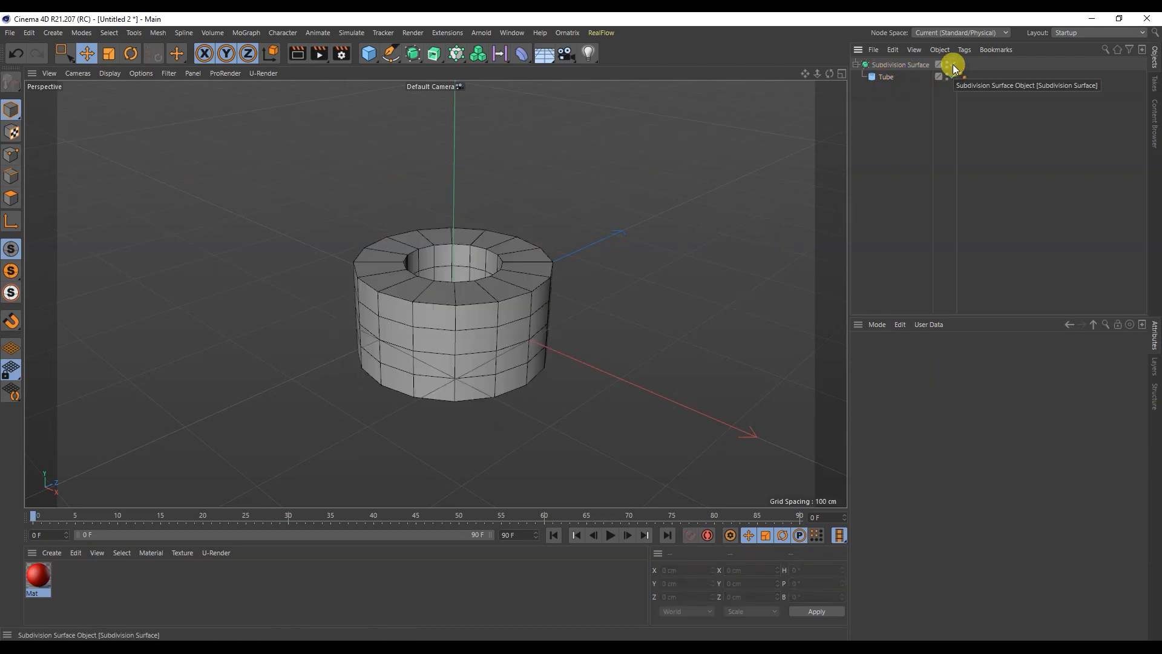
{"action": "left_click", "coordinate": [952, 64]}
{"action": "left_click", "coordinate": [953, 64]}
{"action": "left_click", "coordinate": [952, 64]}
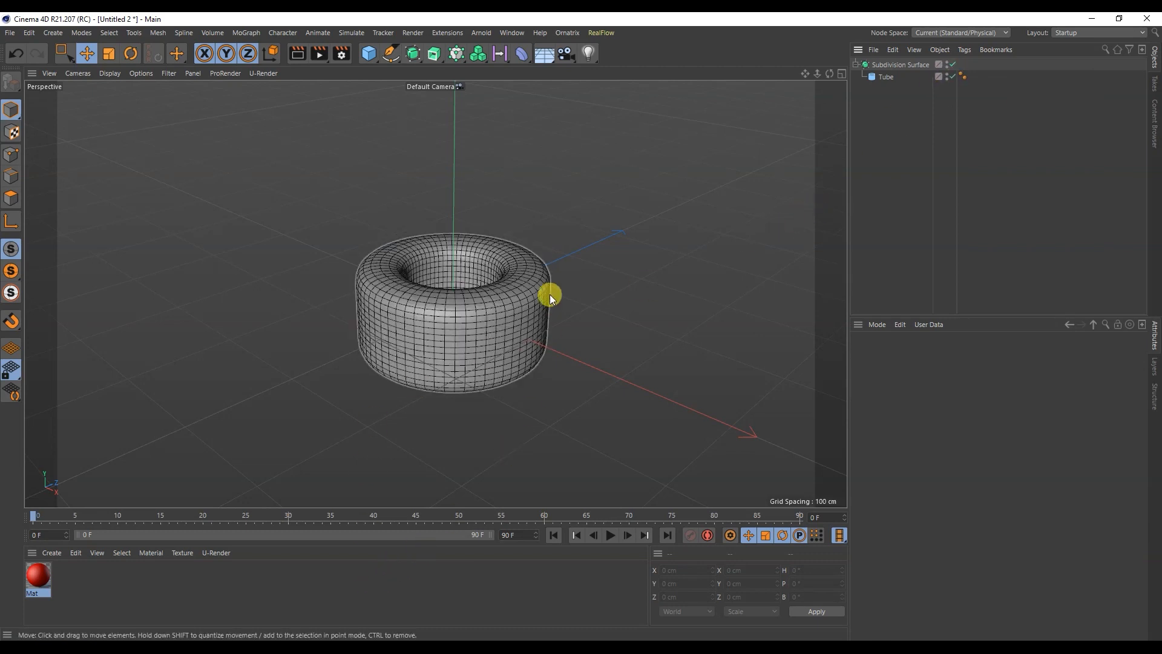
{"action": "left_click", "coordinate": [458, 53]}
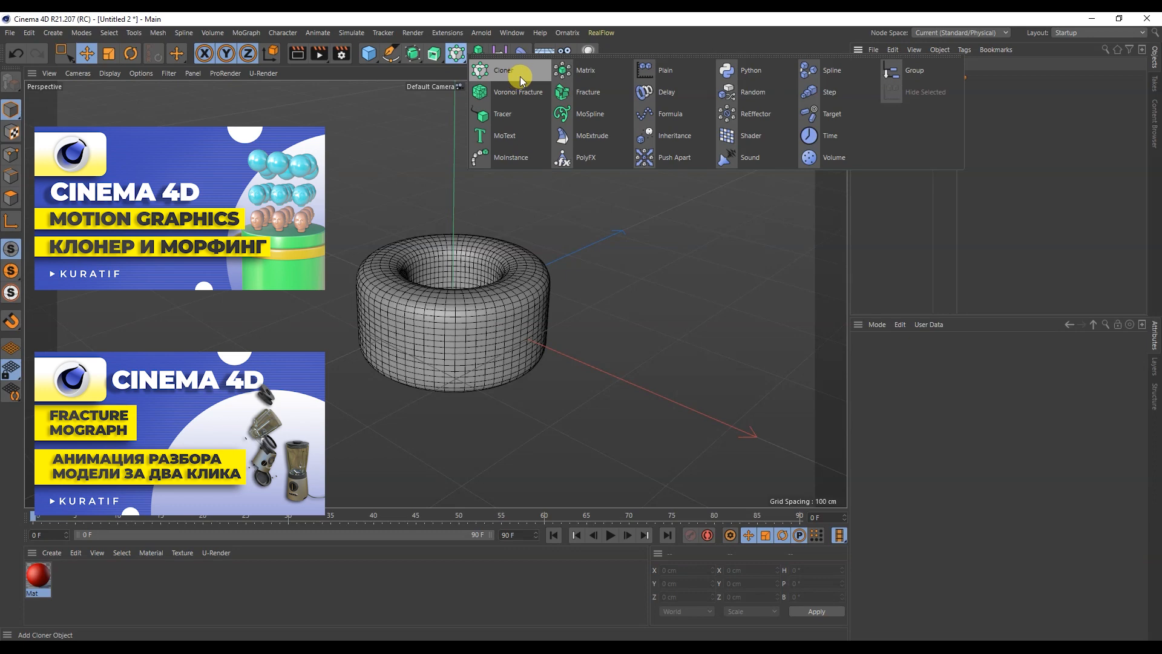
{"action": "left_click", "coordinate": [520, 76]}
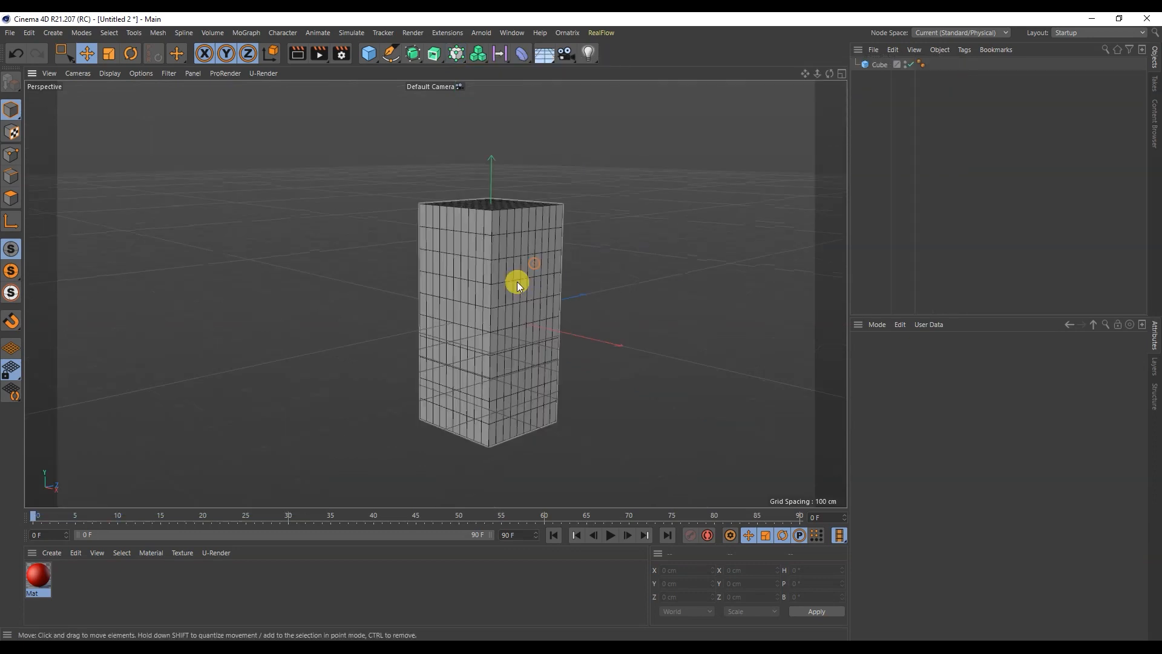
Add a Bend deformer and make it the child of the tall segmented cube
{"action": "middle_click_drag", "start_coordinate": [518, 282], "coordinate": [514, 274], "text": "alt"}
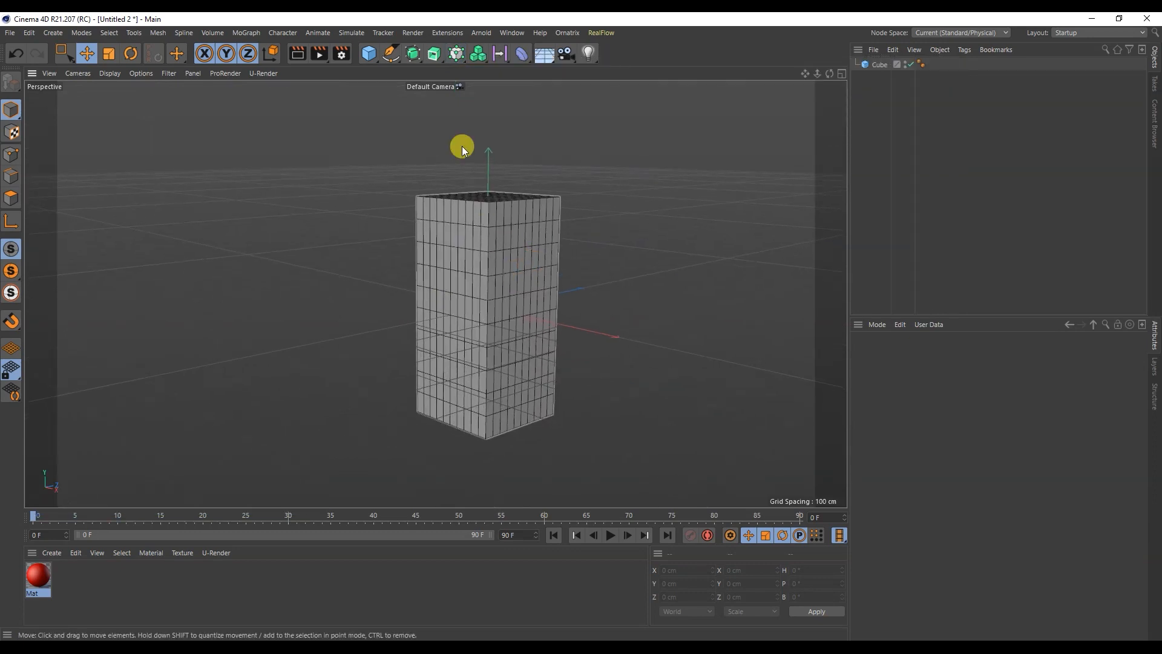
{"action": "left_click", "coordinate": [519, 55]}
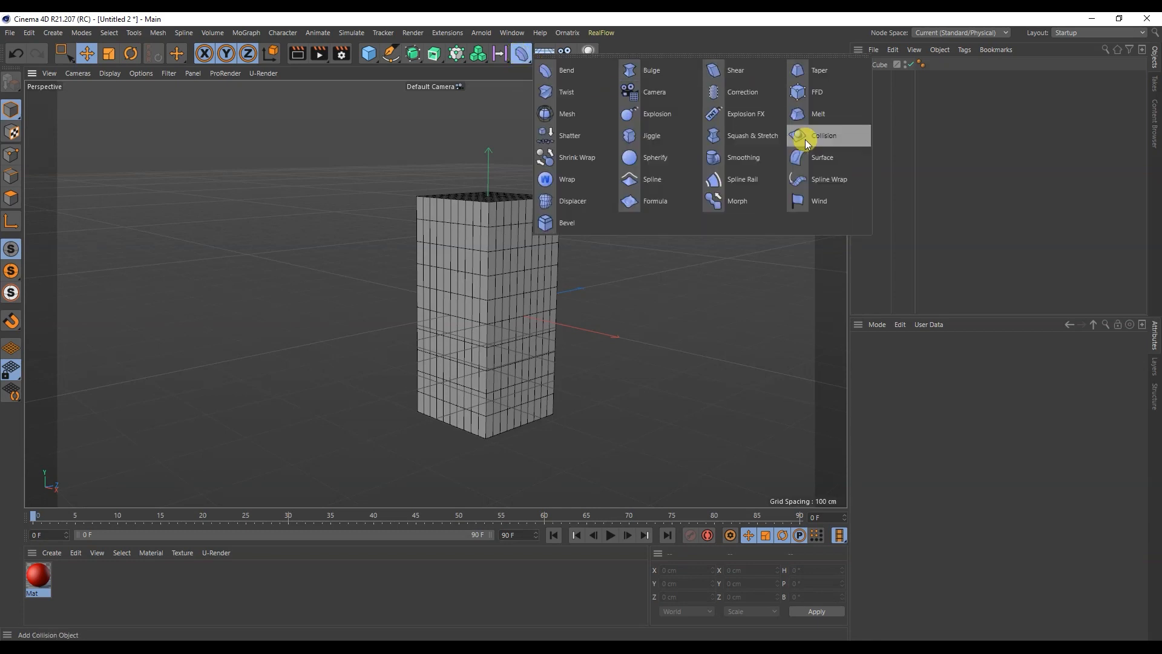
{"action": "left_click", "coordinate": [562, 71]}
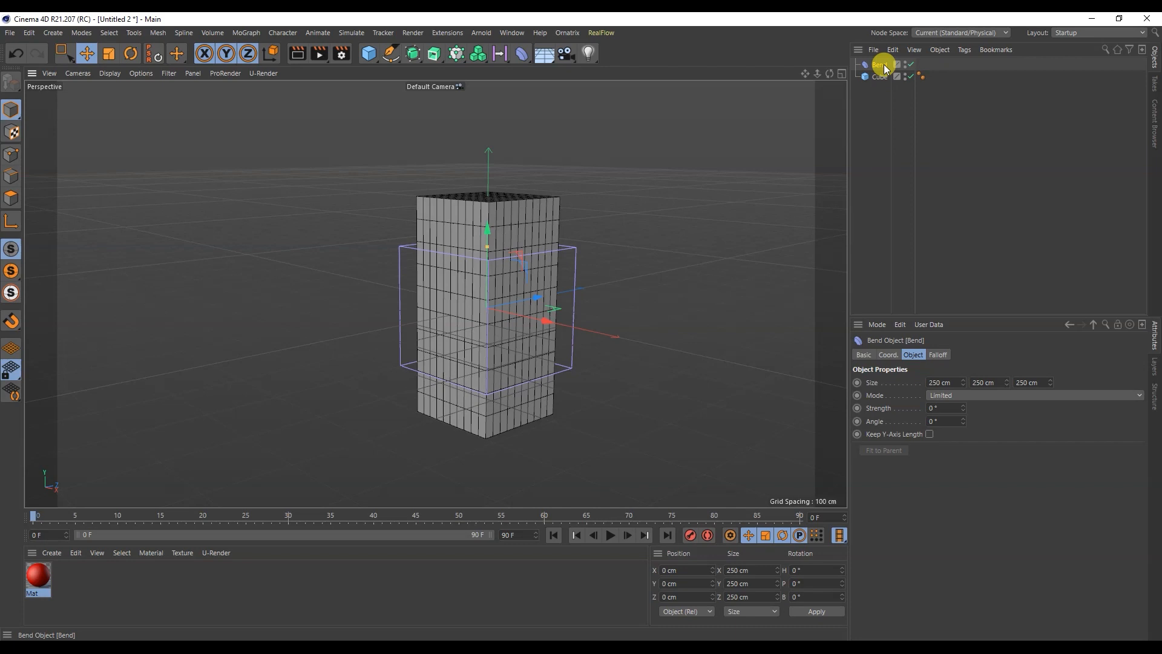
{"action": "left_click_drag", "start_coordinate": [885, 76], "coordinate": [883, 76]}
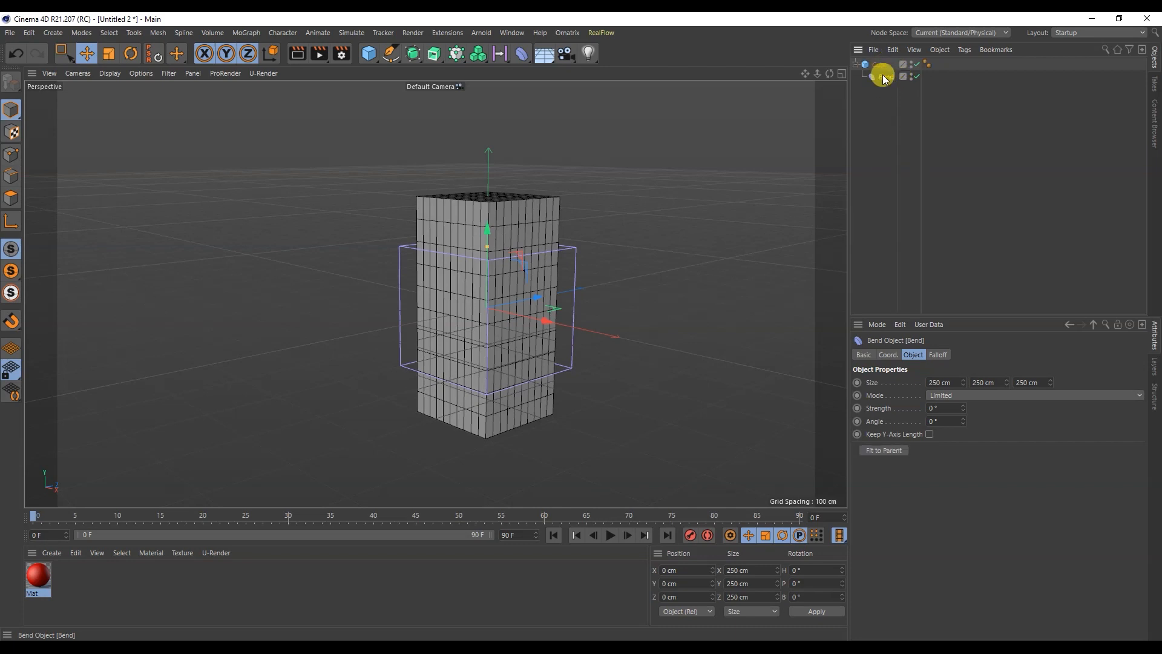
Fit the Bend deformer to the cube and set its Y size to 465 cm, strength to -89° and angle to 95°
{"action": "left_click", "coordinate": [883, 450]}
{"action": "left_click_drag", "start_coordinate": [1006, 384], "coordinate": [962, 404]}
{"action": "left_click_drag", "start_coordinate": [460, 278], "coordinate": [422, 297], "text": "alt"}
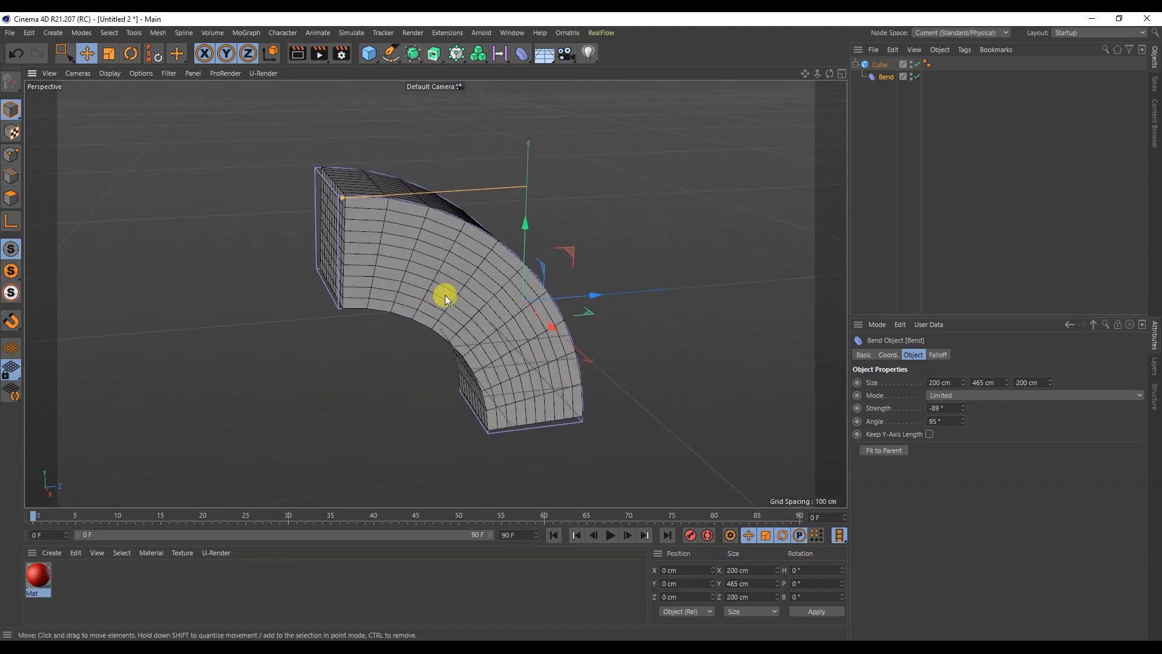
Hide the Bend deformer's cage and view the bent cube in smooth shading without lines
{"action": "double_click", "coordinate": [911, 75]}
{"action": "left_click", "coordinate": [974, 157]}
{"action": "left_click_drag", "start_coordinate": [569, 381], "coordinate": [590, 339], "text": "alt"}
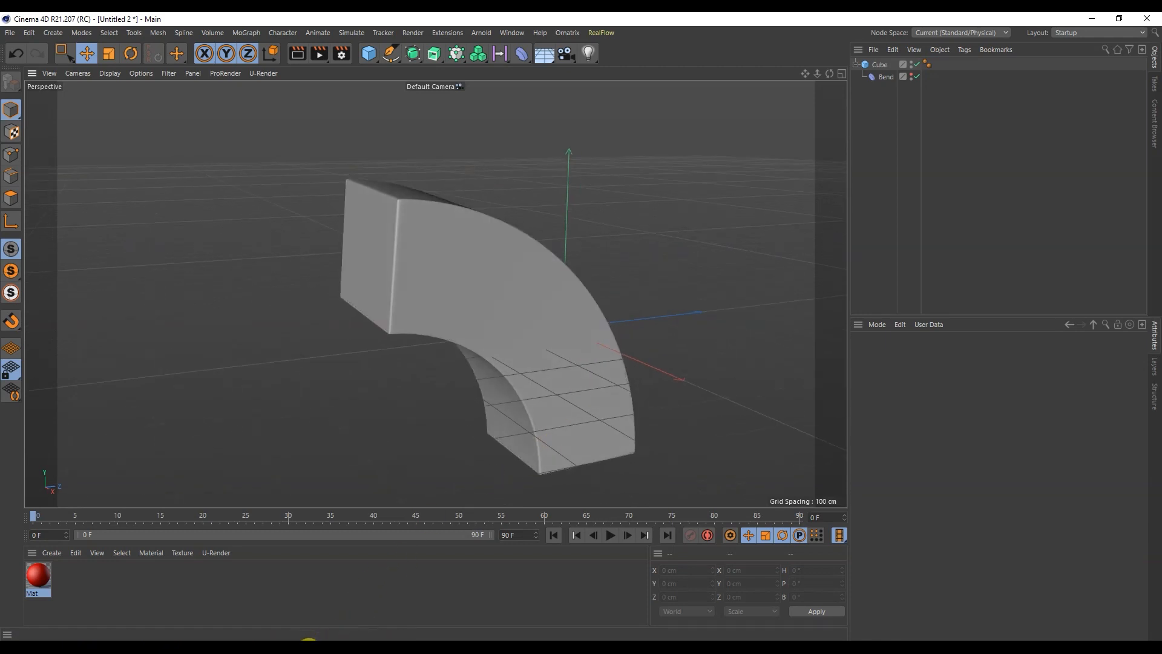
{"action": "left_click", "coordinate": [522, 56]}
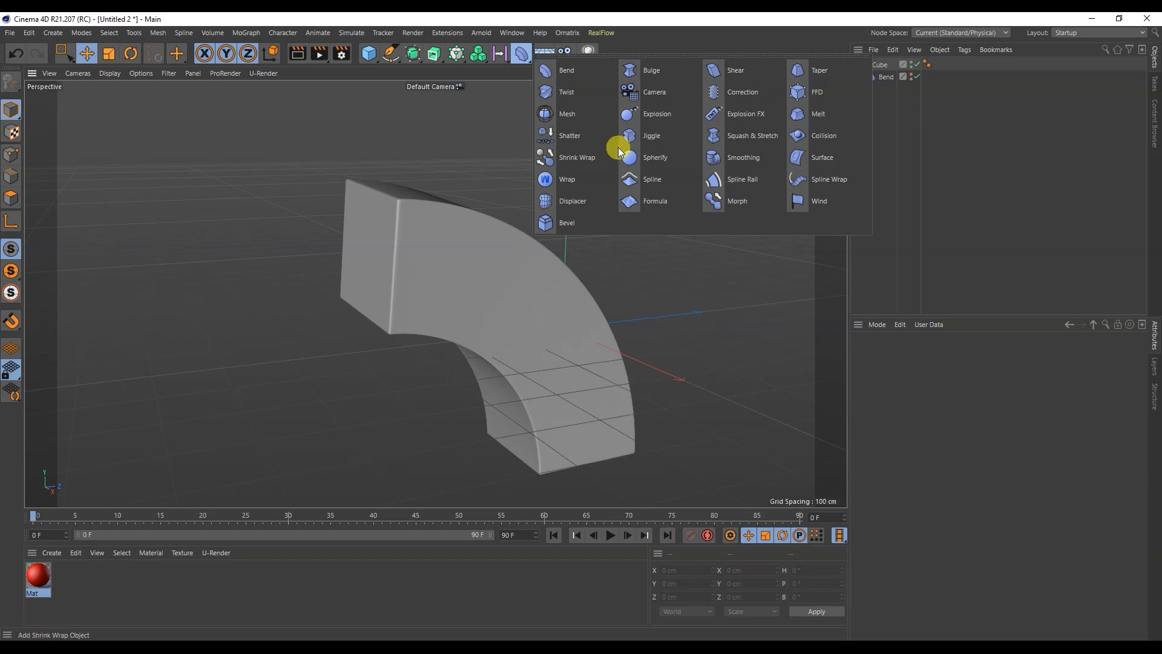
{"action": "left_click", "coordinate": [595, 93]}
Add a Vibrate animation tag to the unbent cube
{"action": "right_click", "coordinate": [879, 68]}
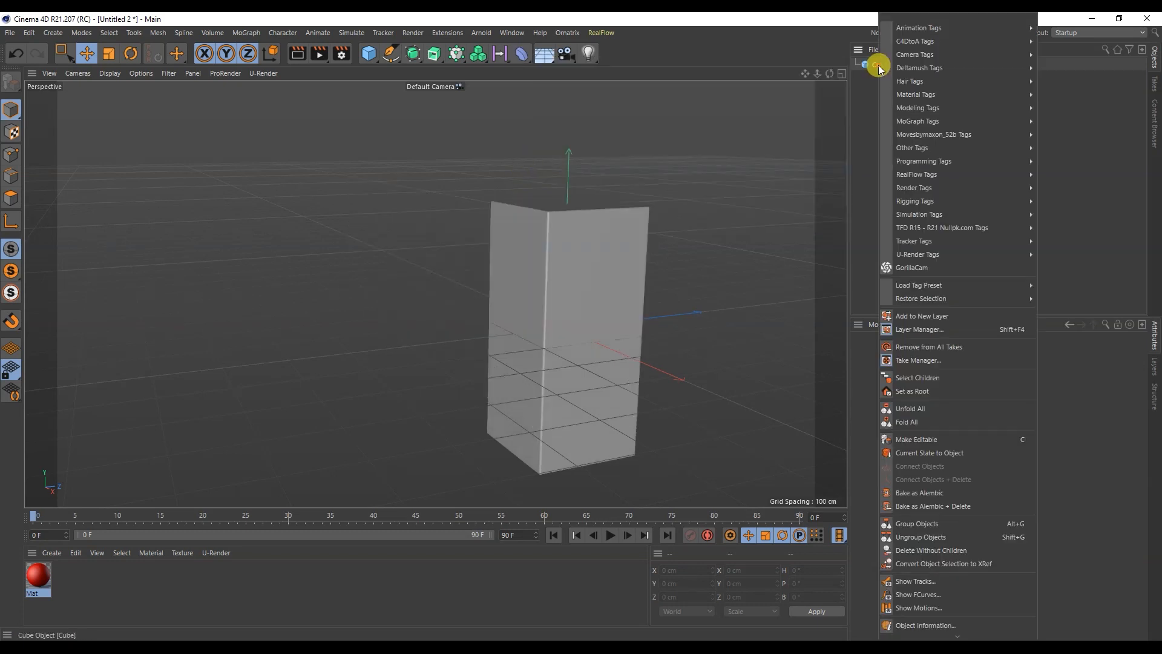
{"action": "mouse_move", "coordinate": [902, 65]}
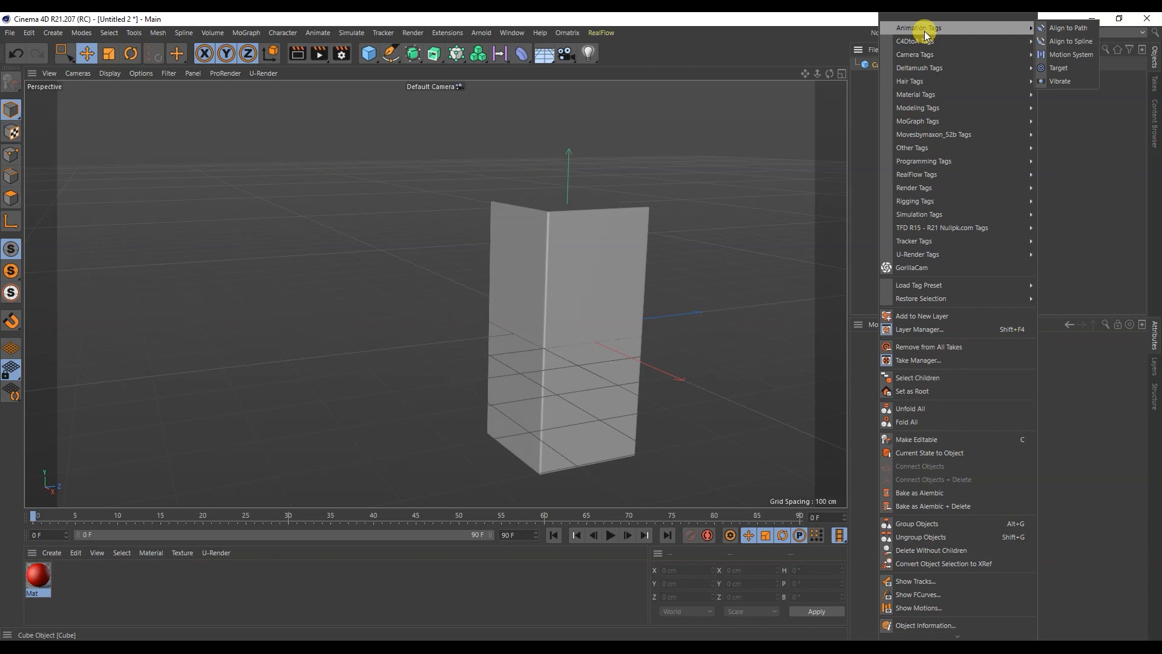
{"action": "mouse_move", "coordinate": [926, 31]}
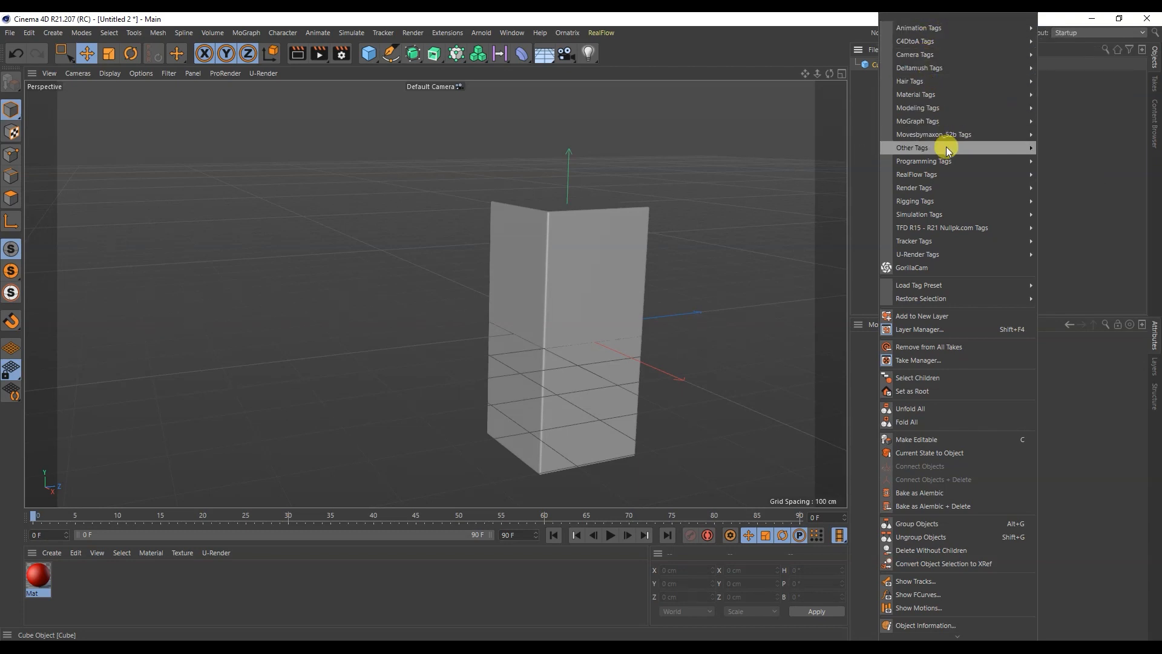
{"action": "mouse_move", "coordinate": [955, 213]}
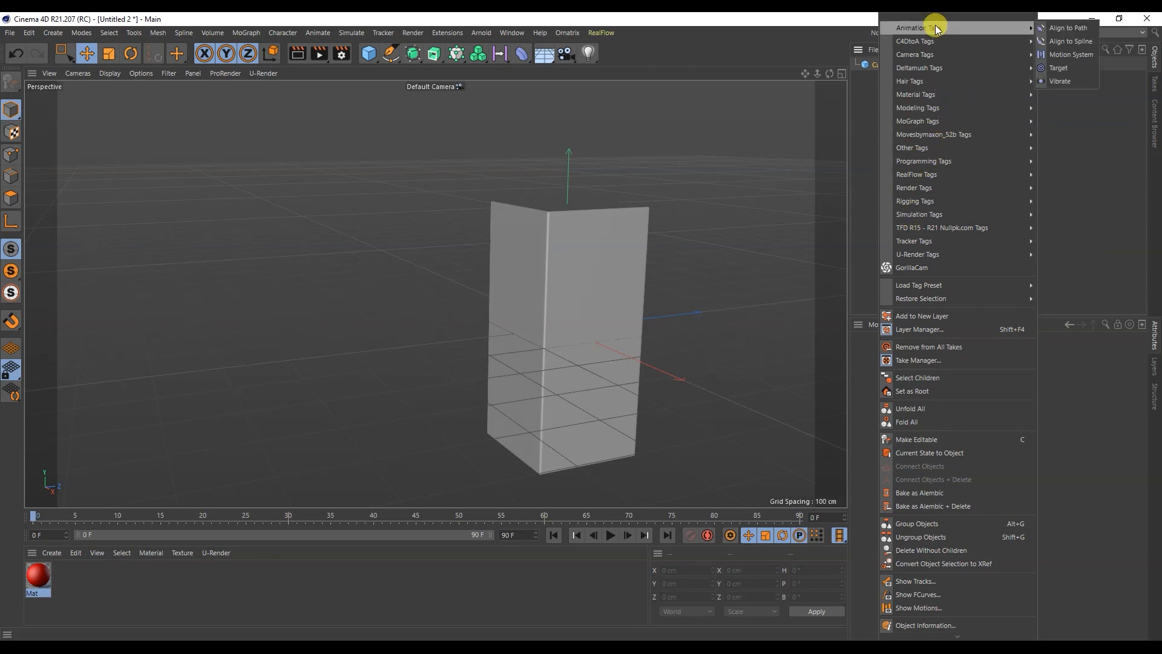
{"action": "left_click", "coordinate": [1059, 80]}
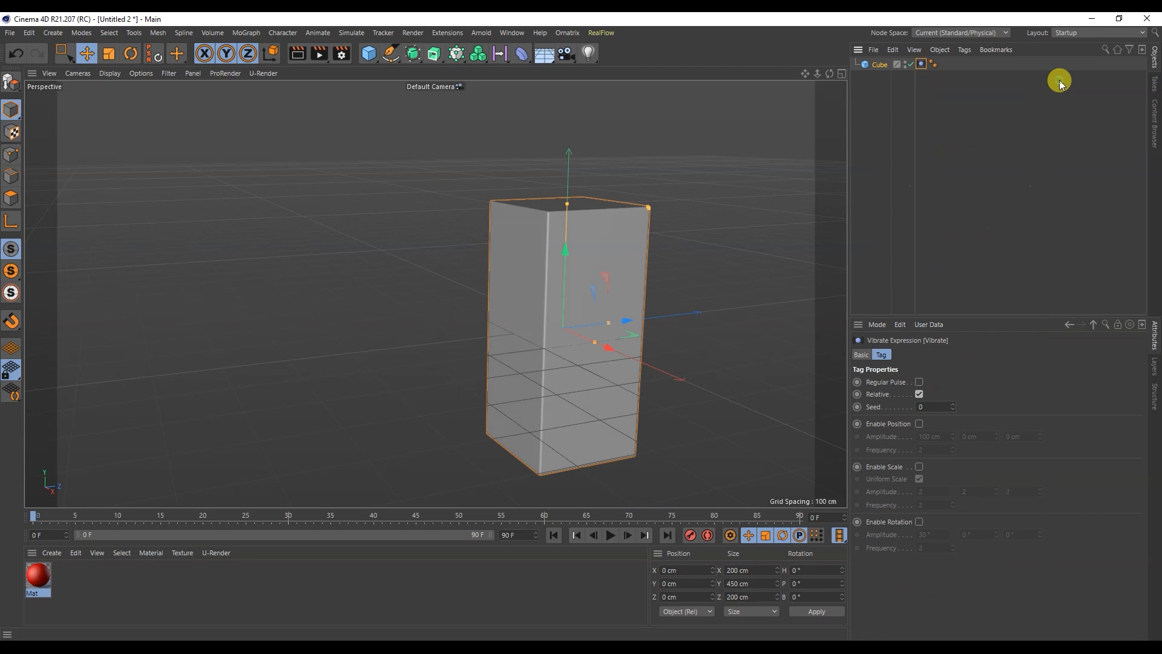
Enable regular pulse, position, scale and rotation in the cube's Vibrate tag
{"action": "left_click", "coordinate": [918, 423]}
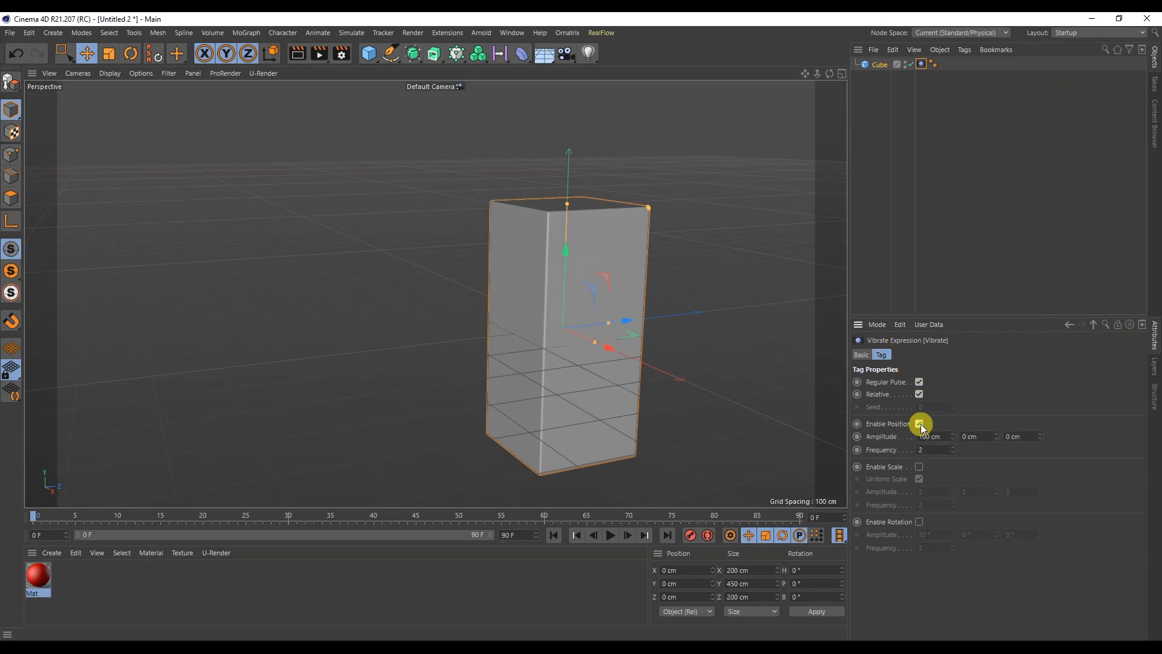
{"action": "left_click", "coordinate": [919, 466]}
{"action": "left_click", "coordinate": [918, 521]}
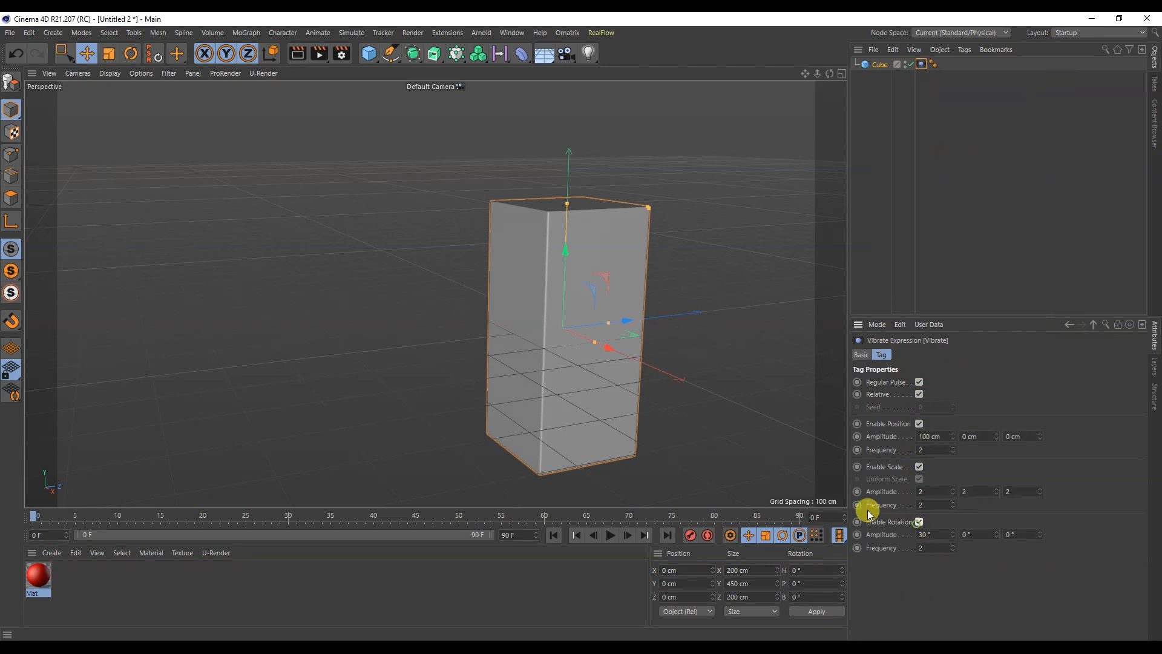
Play the cube's vibration animation, stop it and return to the first frame
{"action": "left_click", "coordinate": [607, 536]}
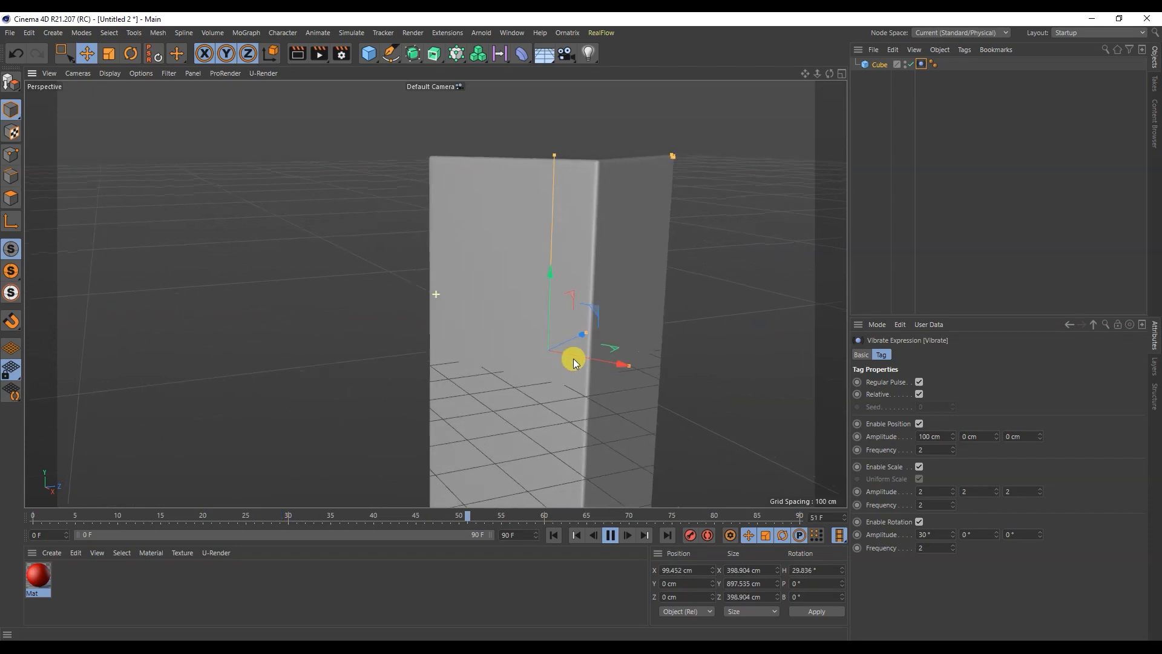
{"action": "left_click", "coordinate": [610, 535]}
{"action": "left_click", "coordinate": [554, 535]}
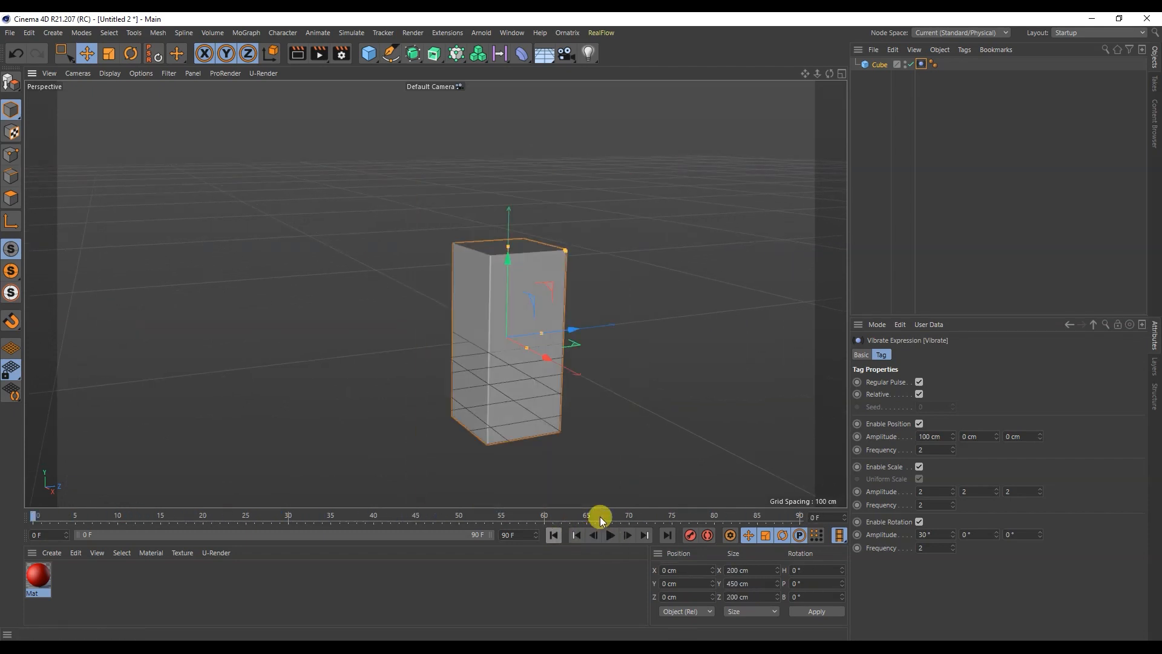
Test the cube's visibility by hiding it first in the viewport and instead only in renders, and render the view
{"action": "left_click", "coordinate": [906, 63], "text": "alt"}
{"action": "left_click_drag", "start_coordinate": [417, 256], "coordinate": [467, 371], "text": "alt"}
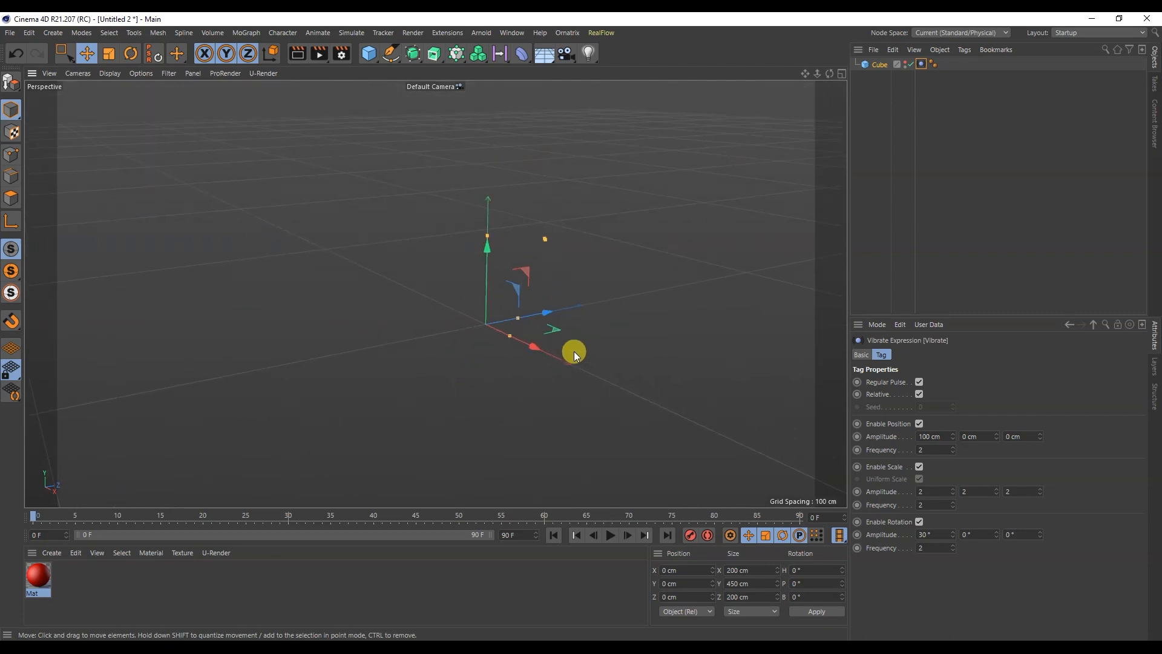
{"action": "left_click", "coordinate": [906, 62], "text": "alt"}
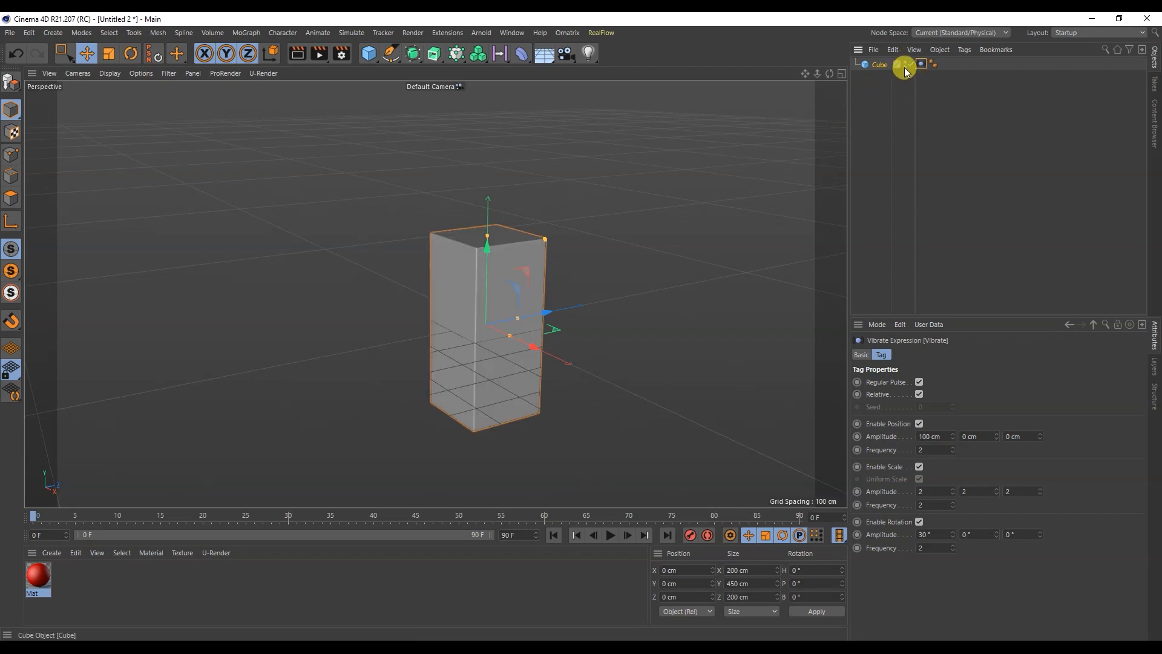
{"action": "left_click", "coordinate": [296, 54]}
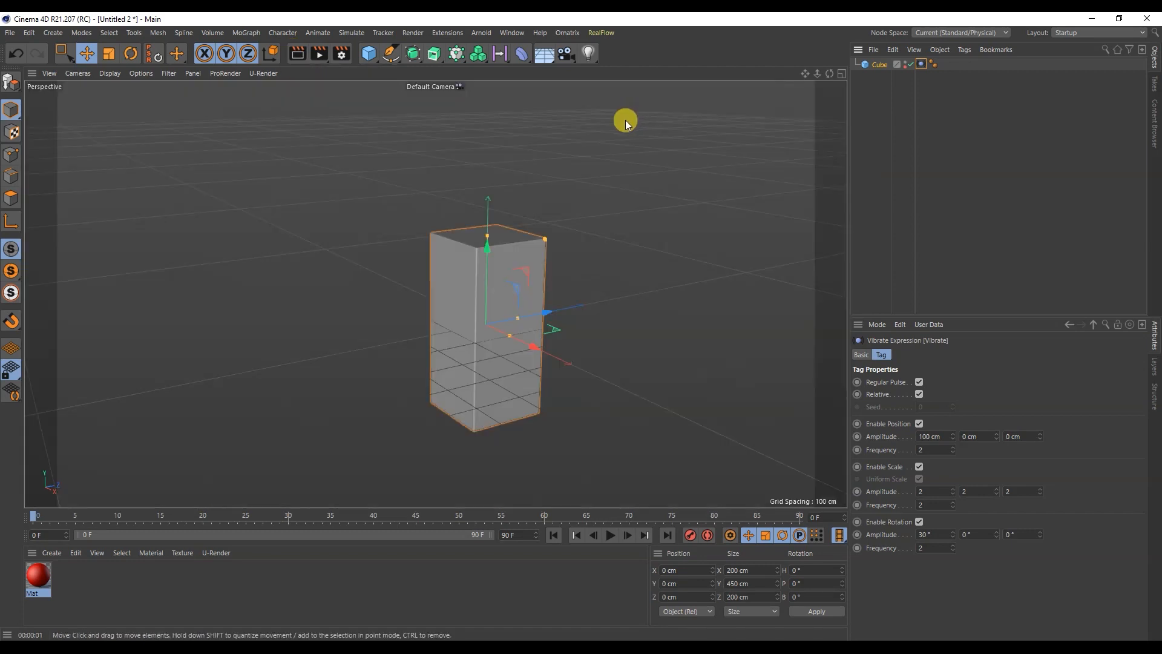
{"action": "left_click", "coordinate": [448, 33]}
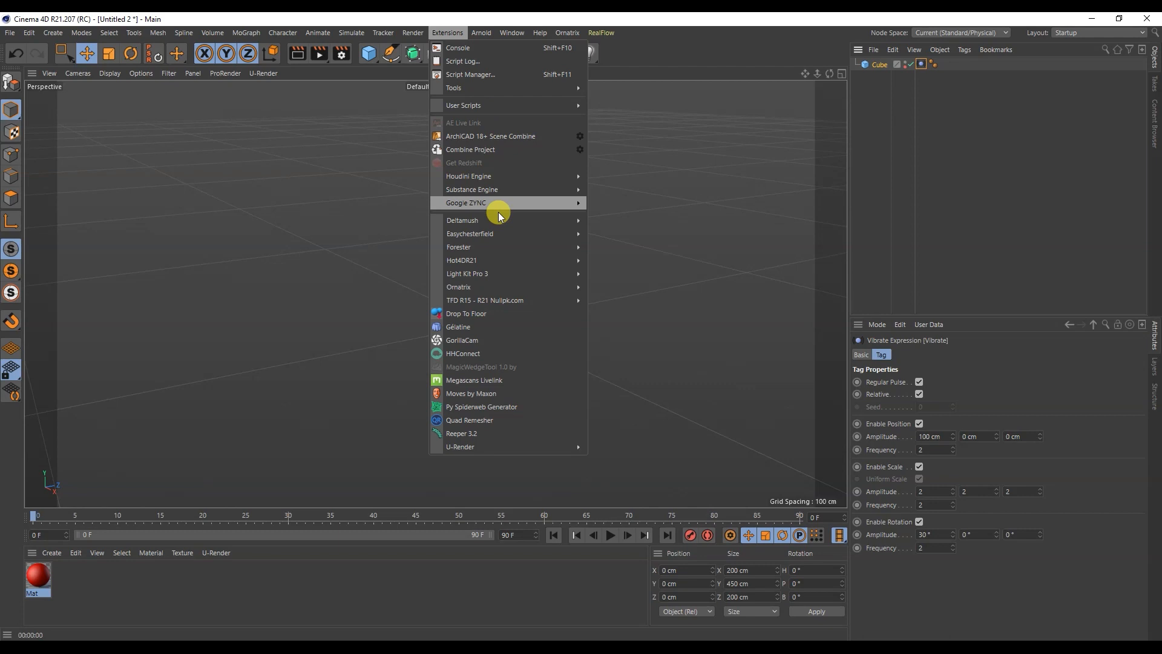
{"action": "mouse_move", "coordinate": [503, 223]}
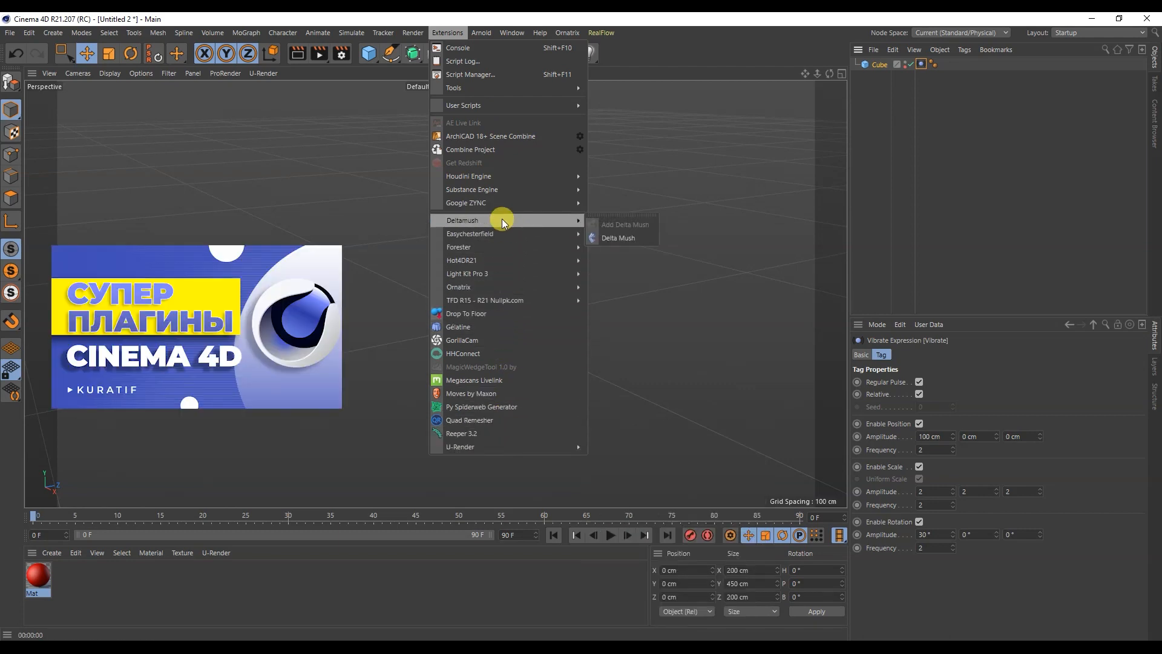
{"action": "left_click", "coordinate": [690, 318]}
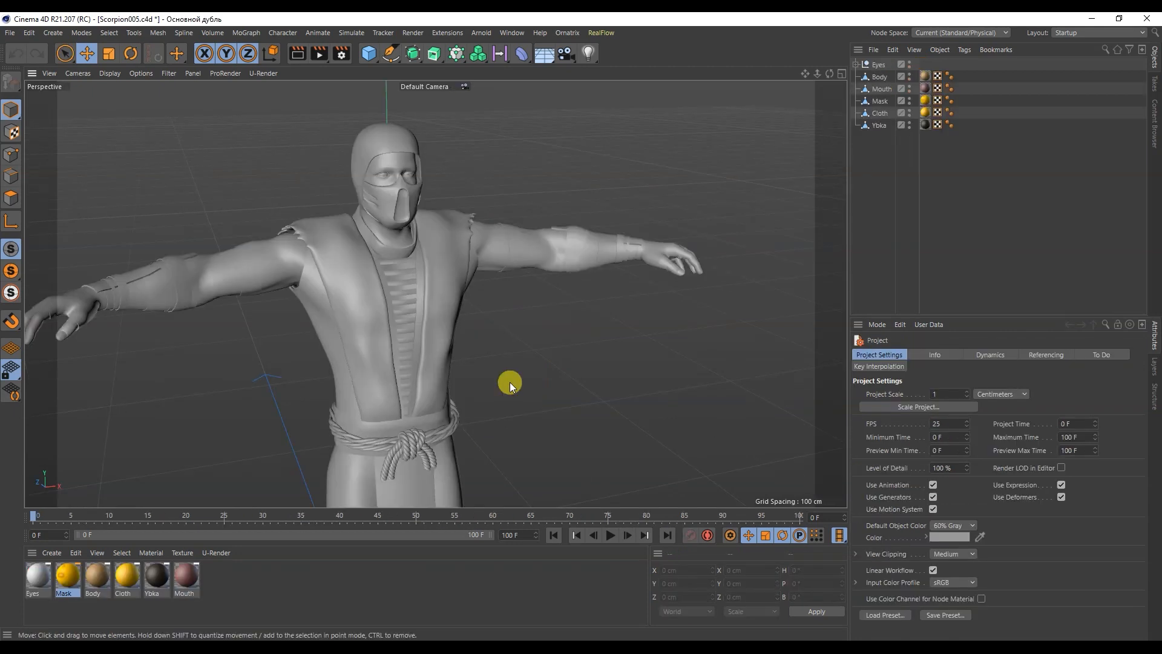
{"action": "left_click_drag", "start_coordinate": [577, 390], "coordinate": [604, 370], "text": "alt"}
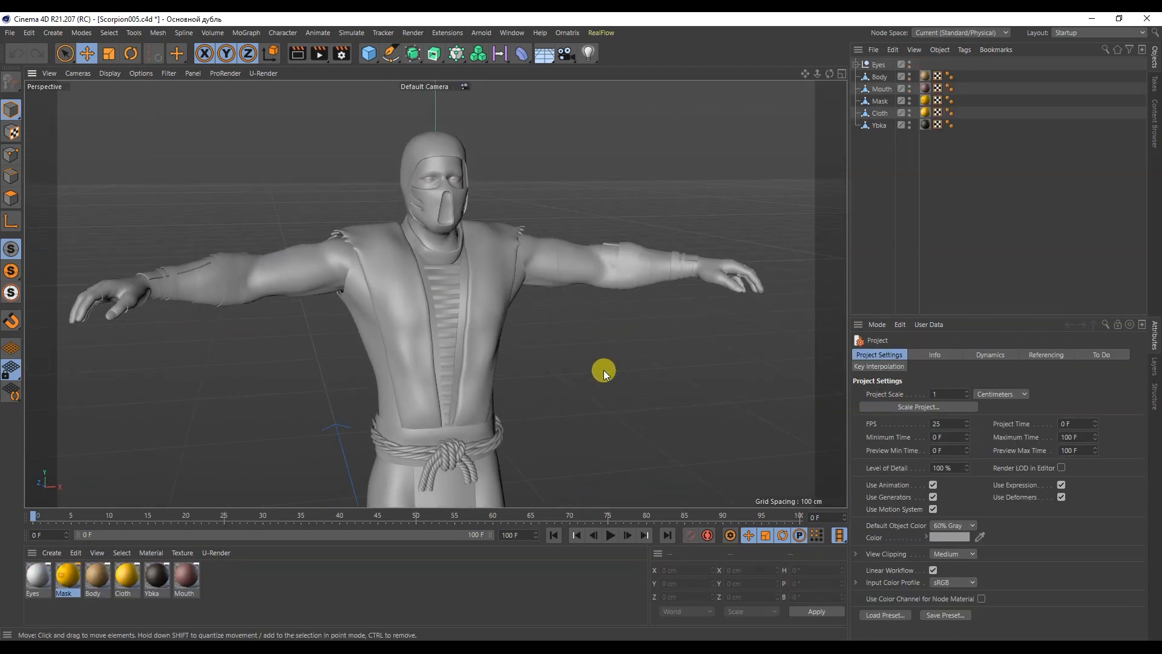
{"action": "left_click_drag", "start_coordinate": [602, 373], "coordinate": [513, 394], "text": "alt"}
{"action": "scroll", "coordinate": [519, 333], "scroll_direction": "up", "scroll_amount": 1}
{"action": "scroll", "coordinate": [560, 297], "scroll_direction": "up", "scroll_amount": 3}
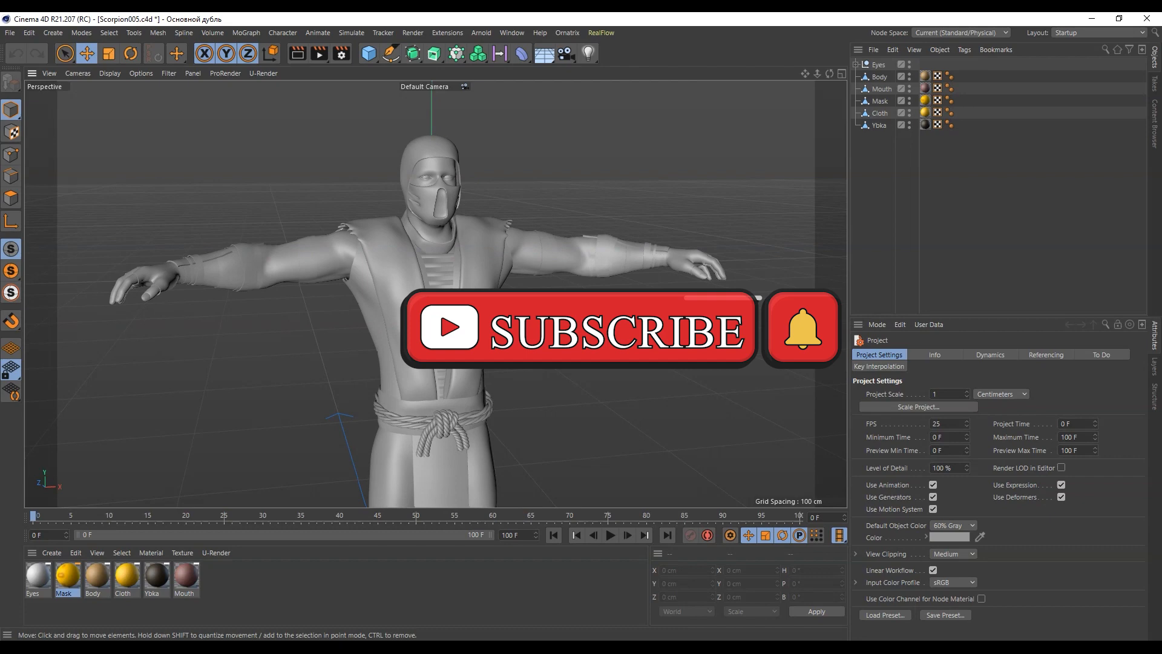
{"action": "scroll", "coordinate": [467, 484], "scroll_direction": "up", "scroll_amount": 2}
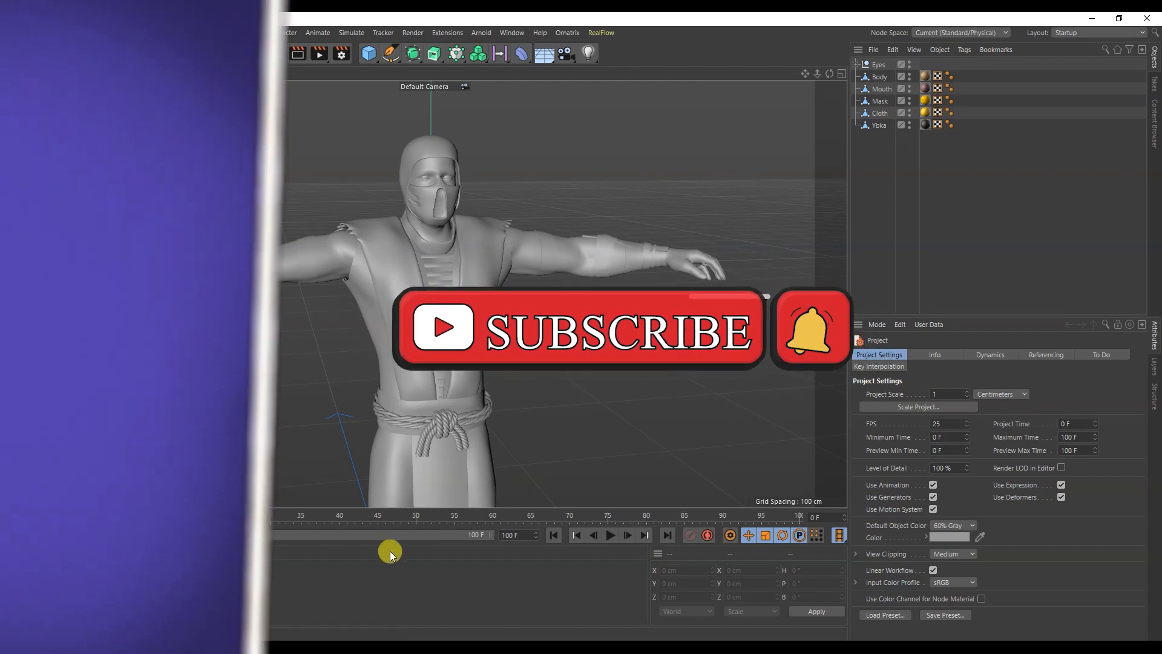